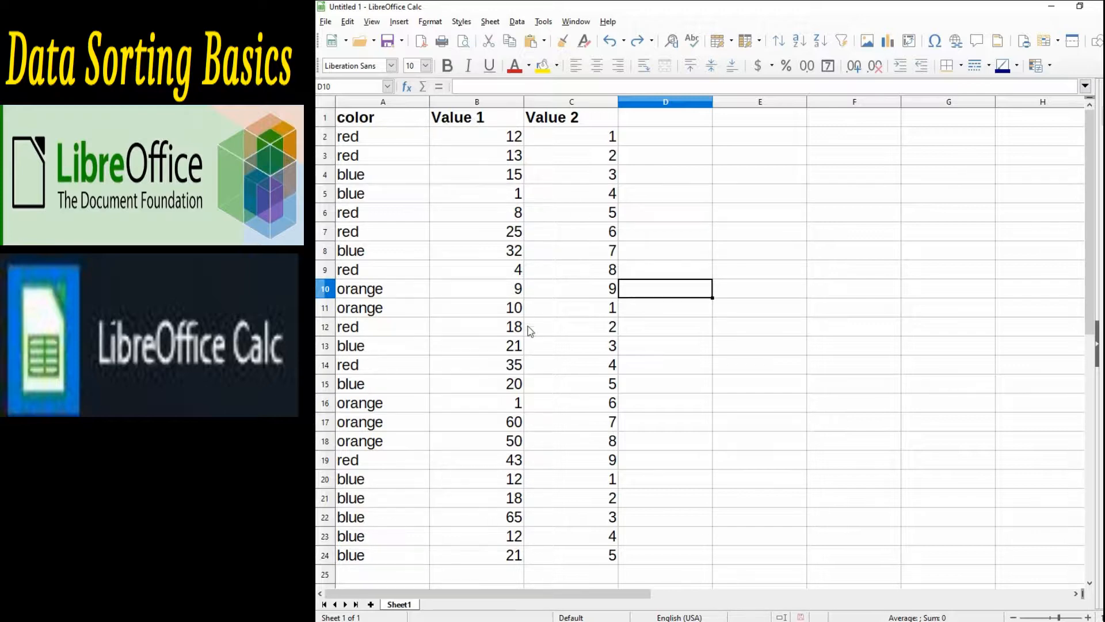
Review the color, Value 1 and Value 2 columns in rows 1 to 24, individually and as a whole table.
{"action": "left_click", "coordinate": [512, 314]}
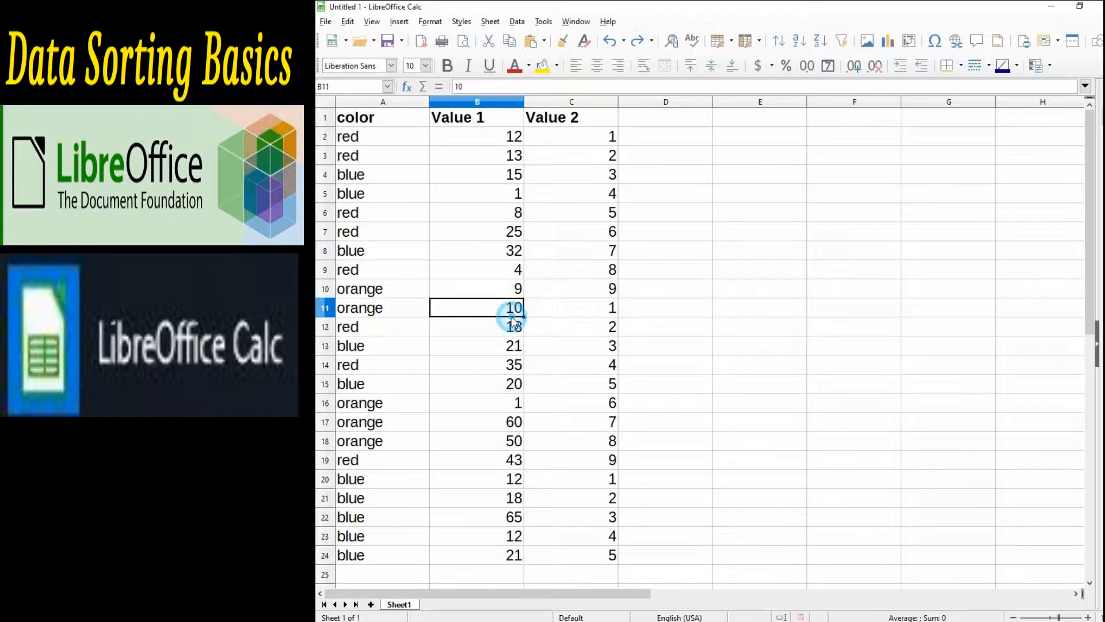
{"action": "left_click", "coordinate": [395, 120]}
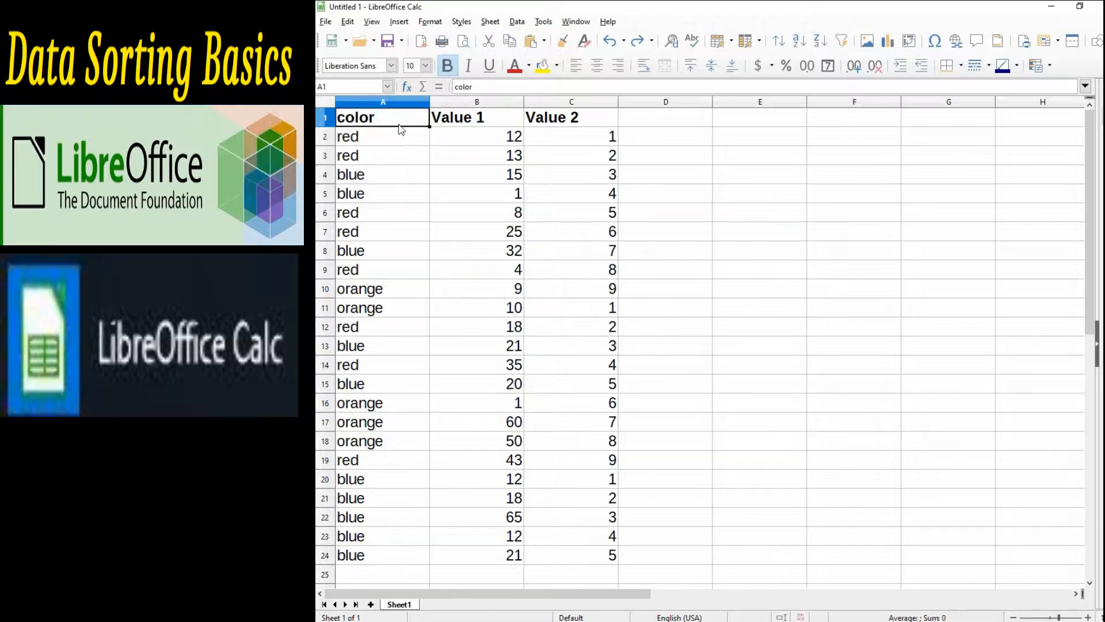
{"action": "left_click_drag", "start_coordinate": [402, 118], "coordinate": [374, 562]}
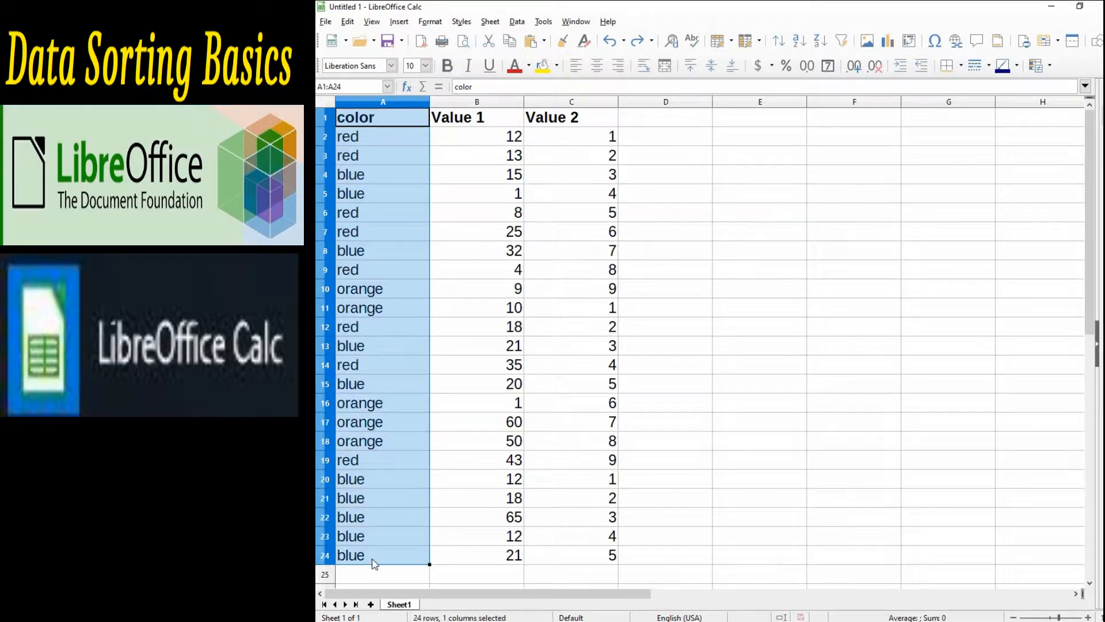
{"action": "left_click_drag", "start_coordinate": [506, 120], "coordinate": [524, 562]}
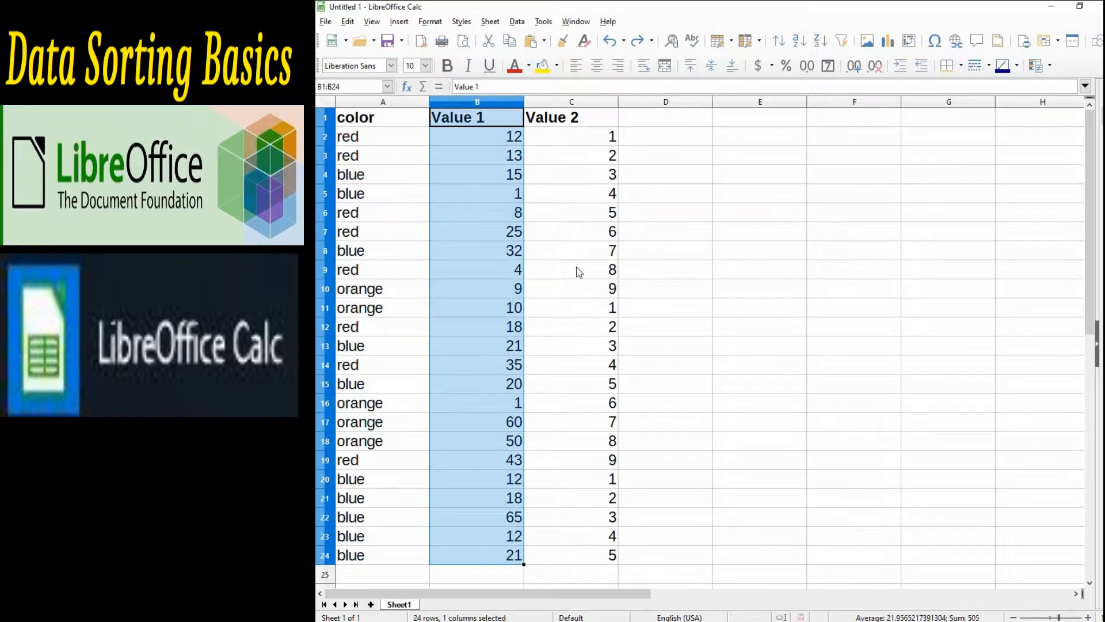
{"action": "left_click_drag", "start_coordinate": [586, 119], "coordinate": [561, 569]}
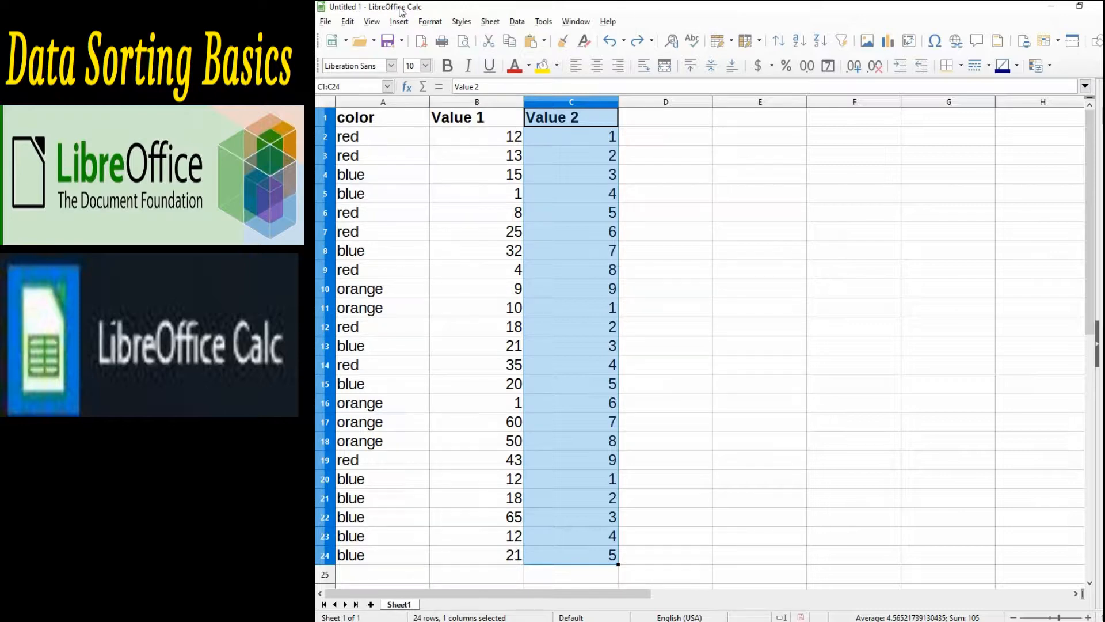
{"action": "left_click", "coordinate": [669, 141]}
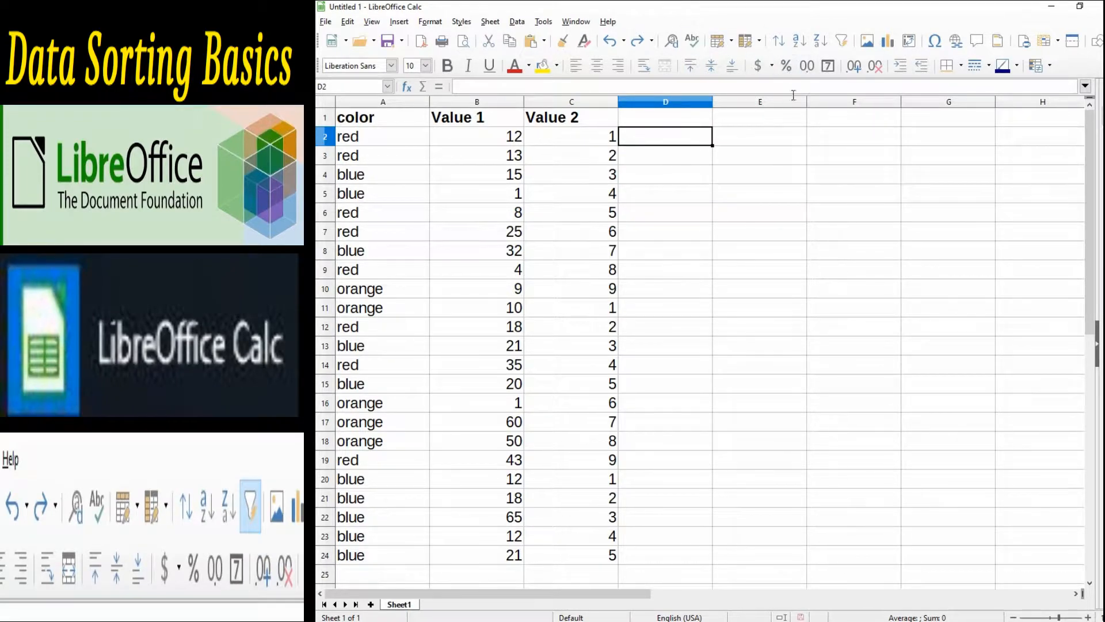
{"action": "left_click_drag", "start_coordinate": [395, 118], "coordinate": [556, 560]}
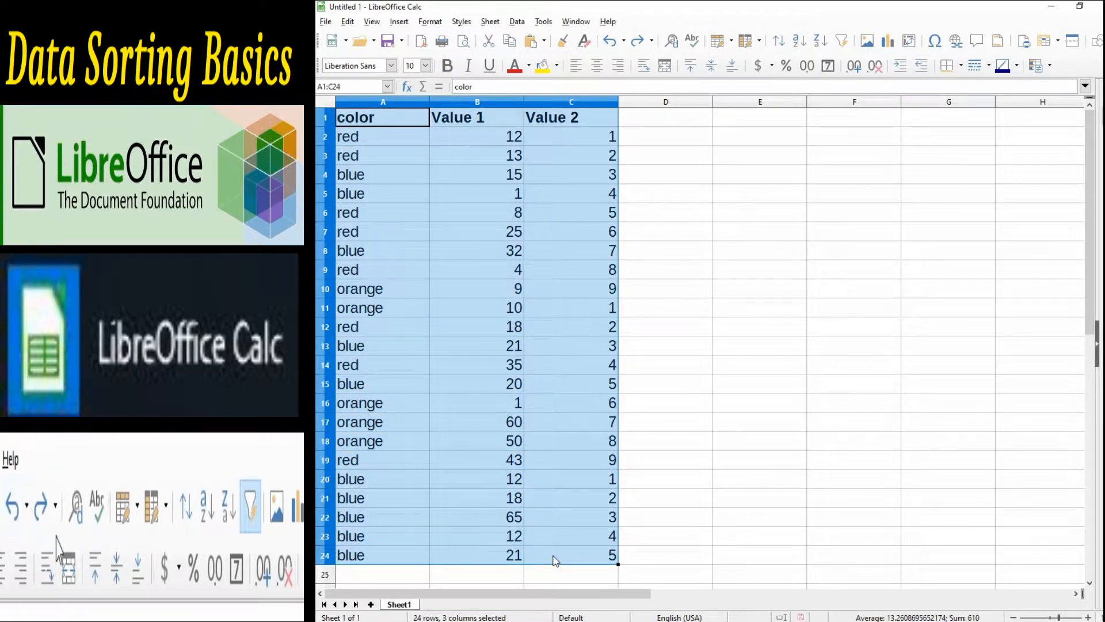
{"action": "left_click", "coordinate": [674, 154]}
Sort the range A1:C24 by Value 1 as the first key and Value 2 as the second key, both ascending.
{"action": "left_click", "coordinate": [366, 118]}
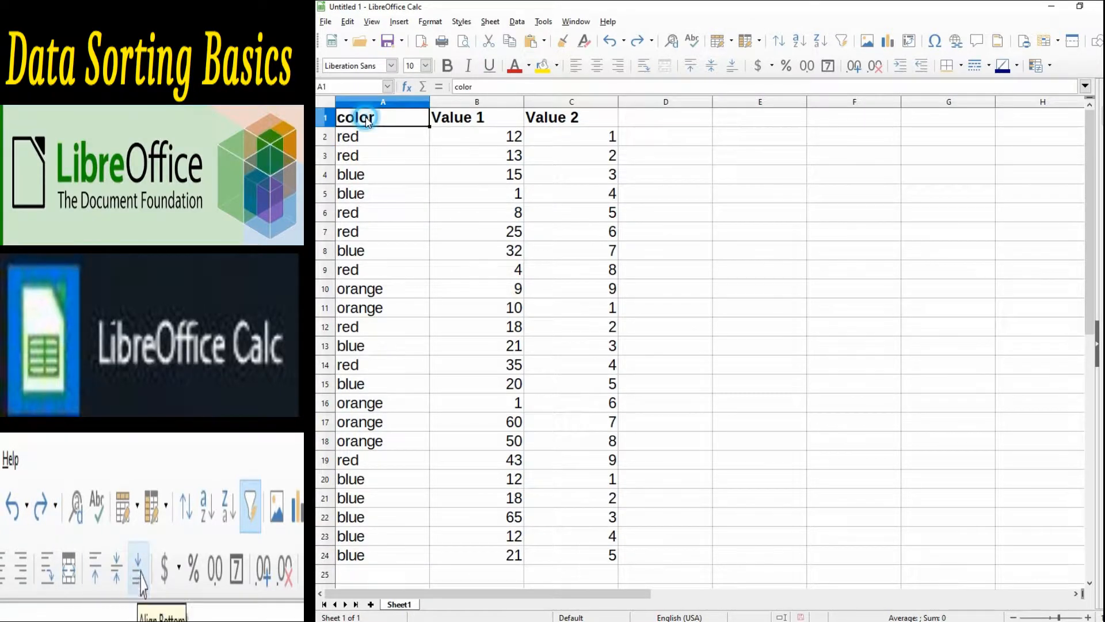
{"action": "left_click_drag", "start_coordinate": [367, 121], "coordinate": [593, 559]}
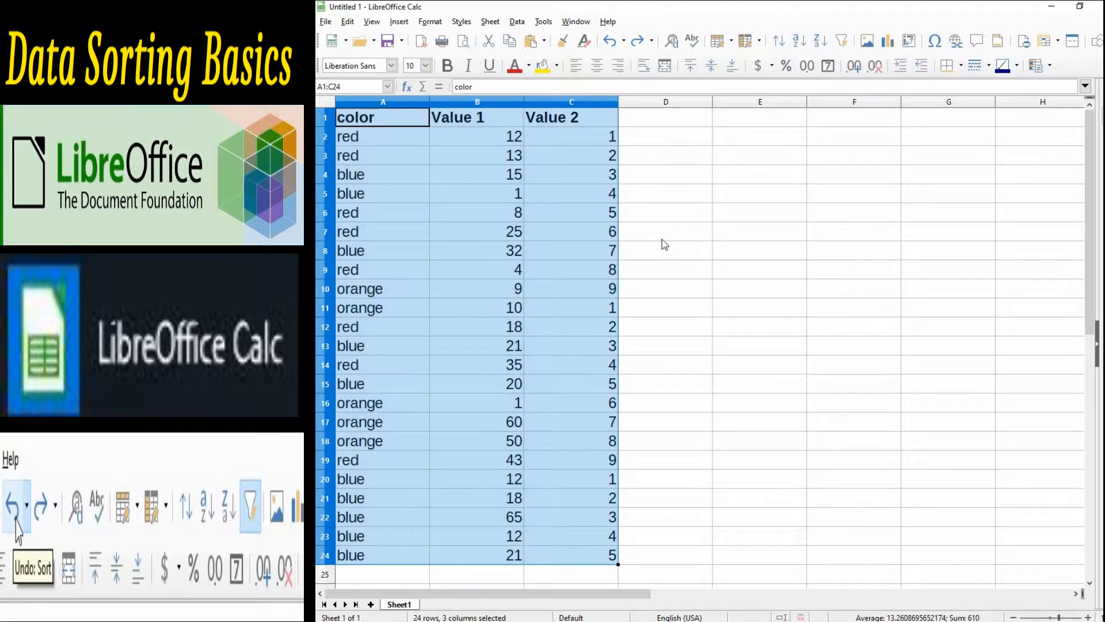
{"action": "left_click", "coordinate": [777, 42]}
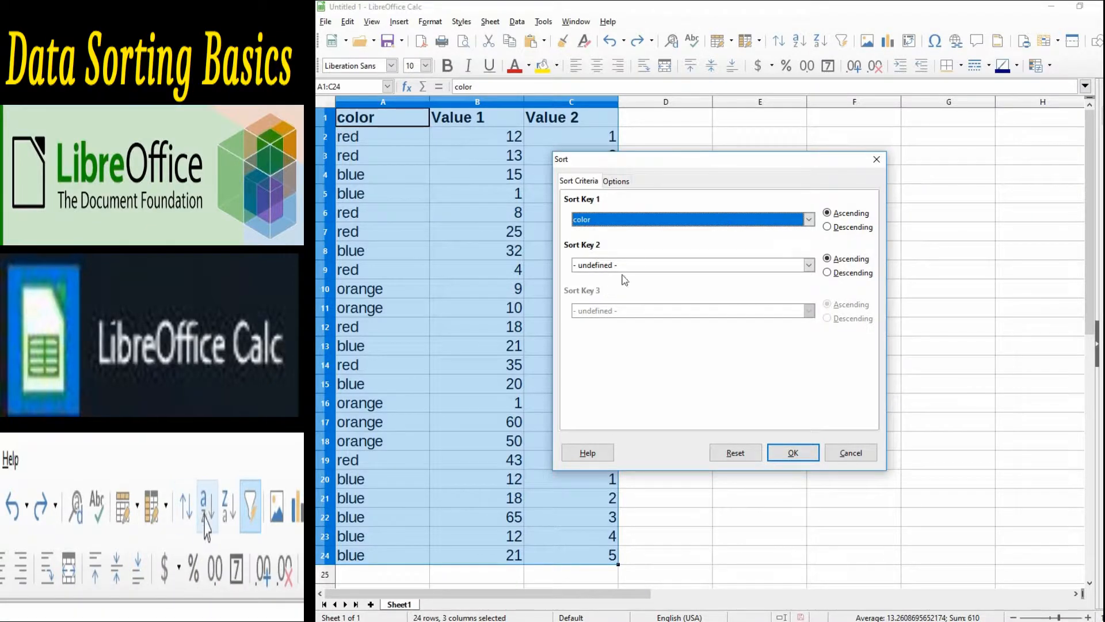
{"action": "left_click_drag", "start_coordinate": [659, 154], "coordinate": [758, 107]}
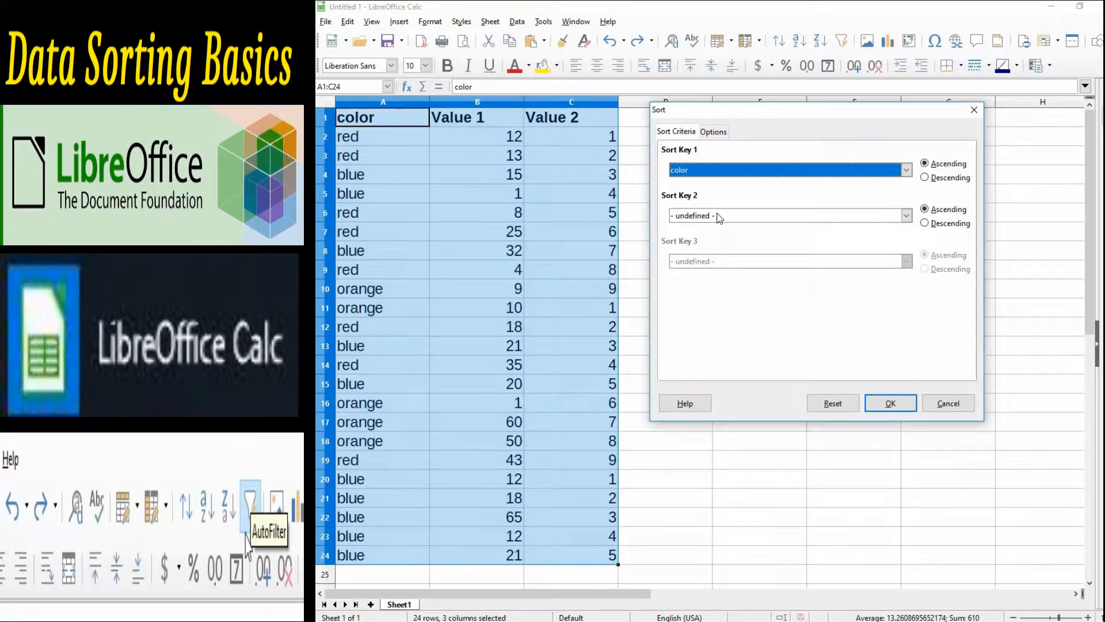
{"action": "left_click", "coordinate": [907, 171]}
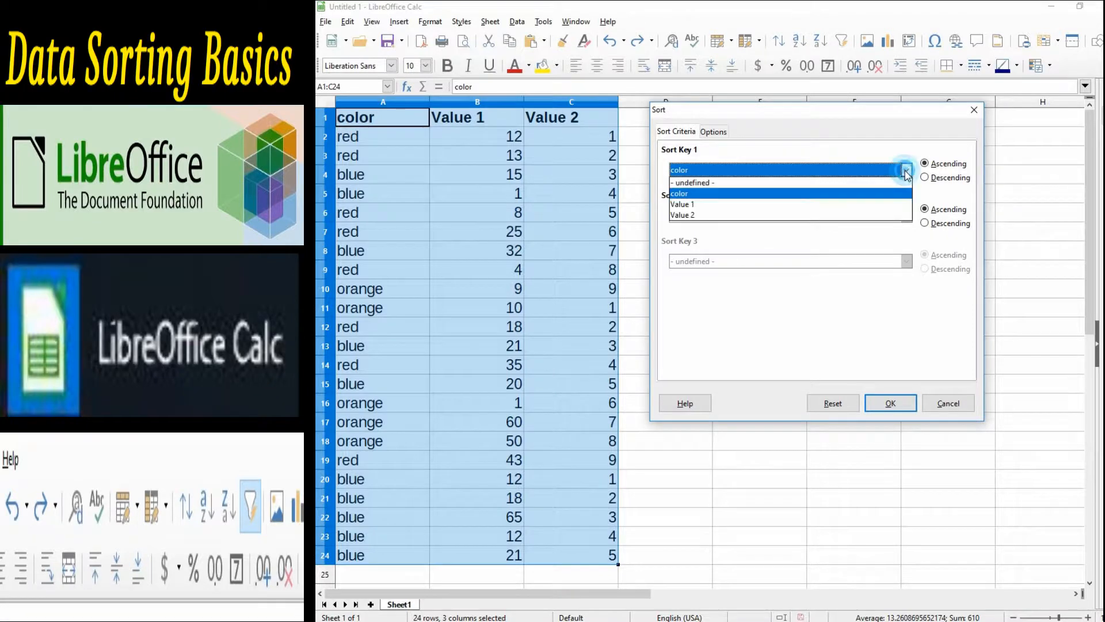
{"action": "left_click", "coordinate": [731, 205]}
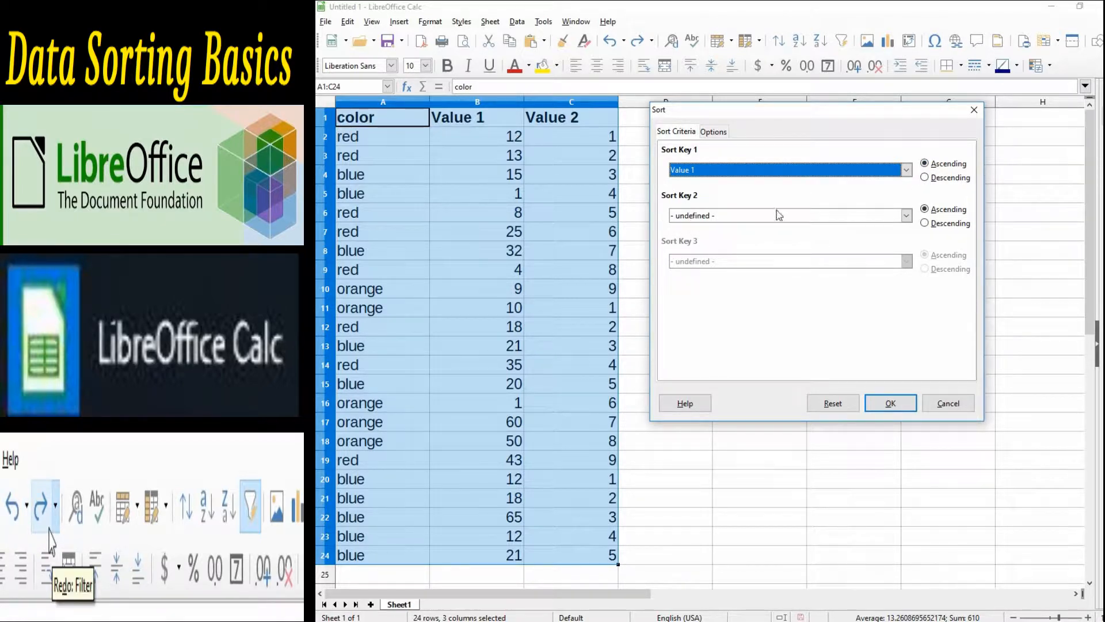
{"action": "left_click", "coordinate": [907, 216]}
{"action": "left_click", "coordinate": [682, 260]}
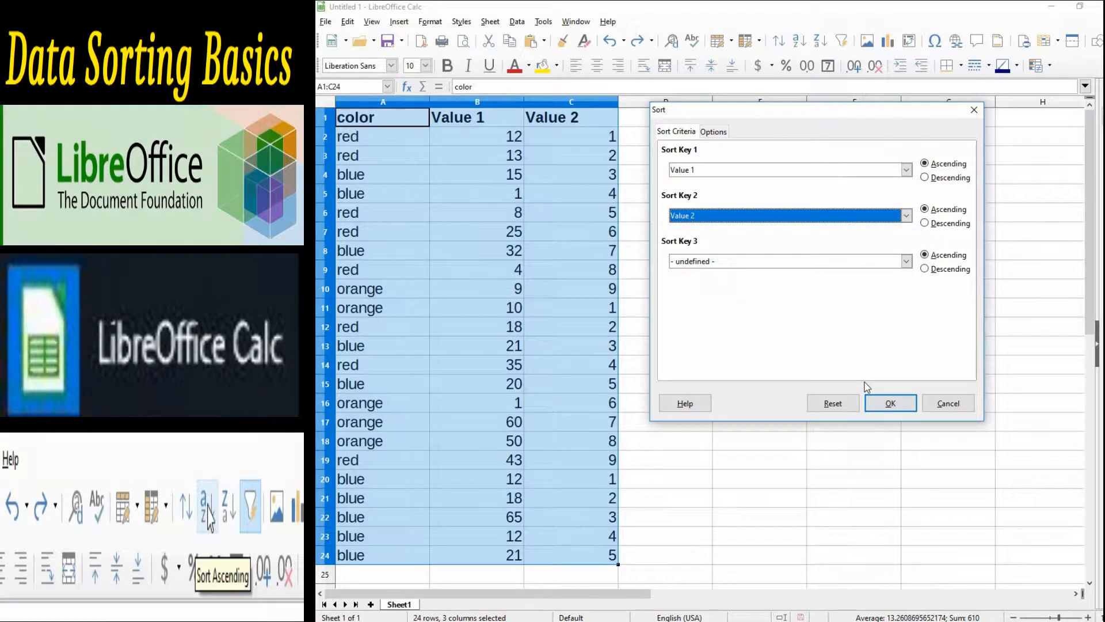
{"action": "left_click", "coordinate": [878, 405]}
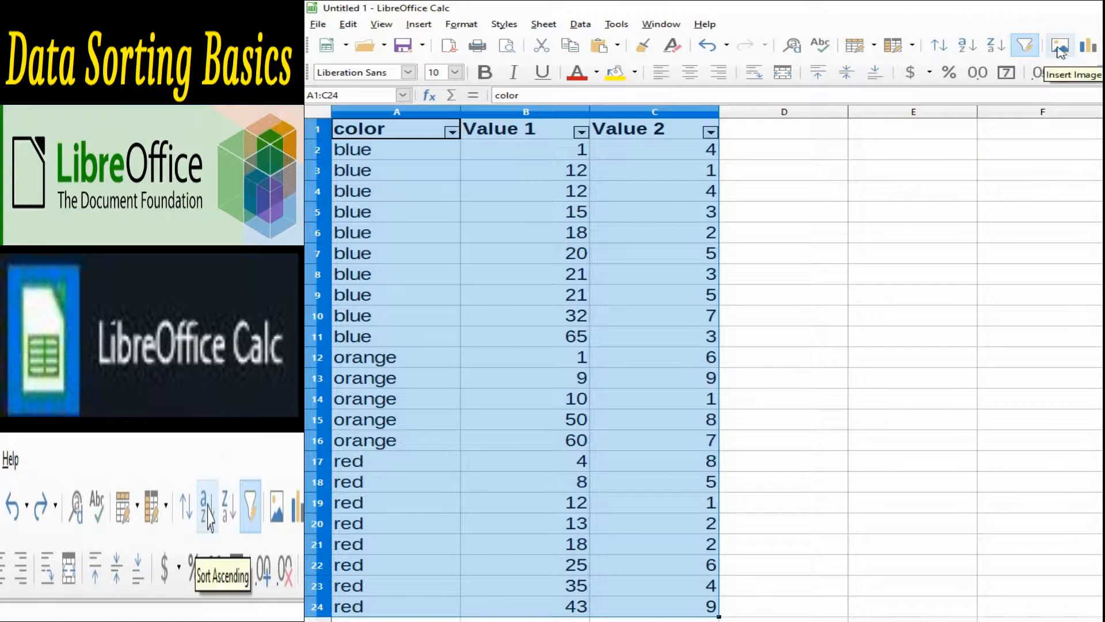
Sort the selected table directly by color in descending order, then in ascending order.
{"action": "left_click", "coordinate": [988, 46]}
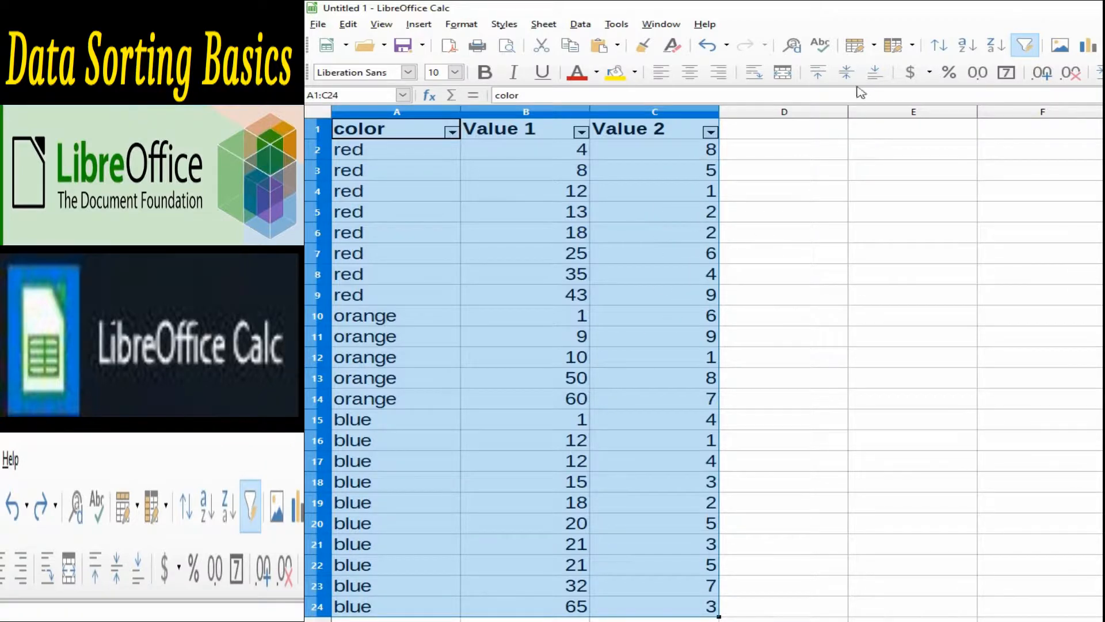
{"action": "left_click", "coordinate": [970, 53]}
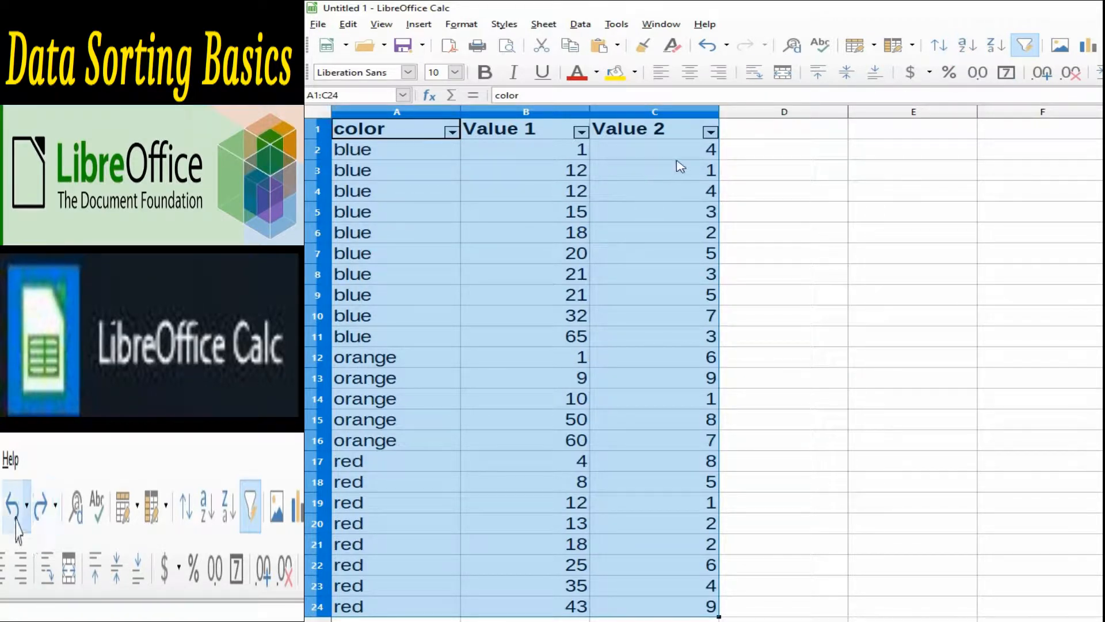
Use the AutoFilter on the color column to sort the table ascending, then descending.
{"action": "left_click", "coordinate": [452, 131]}
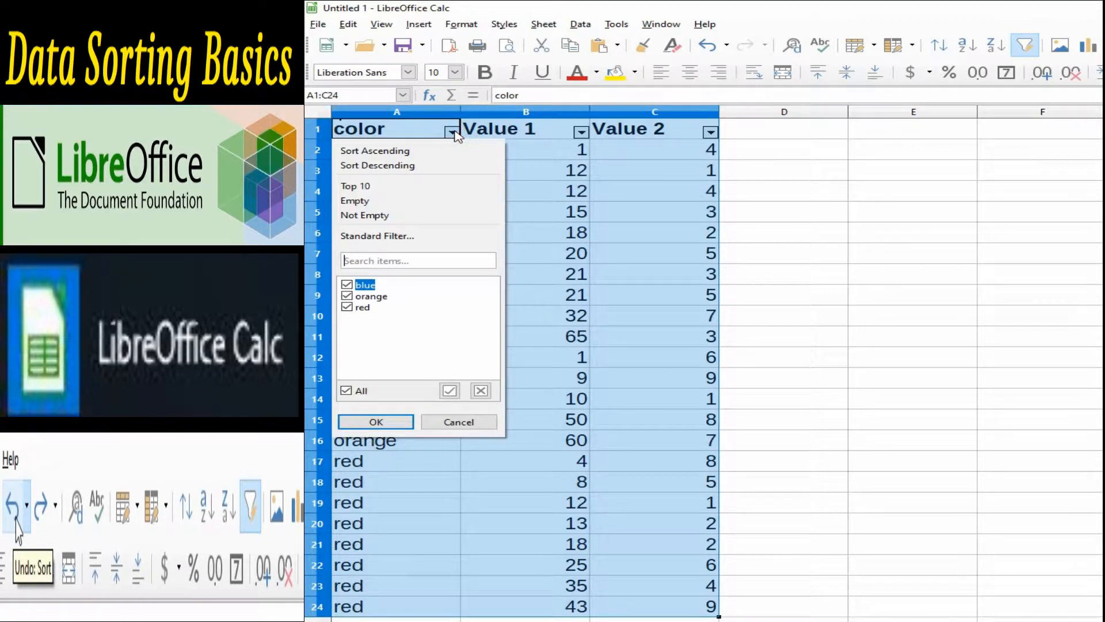
{"action": "left_click", "coordinate": [420, 153]}
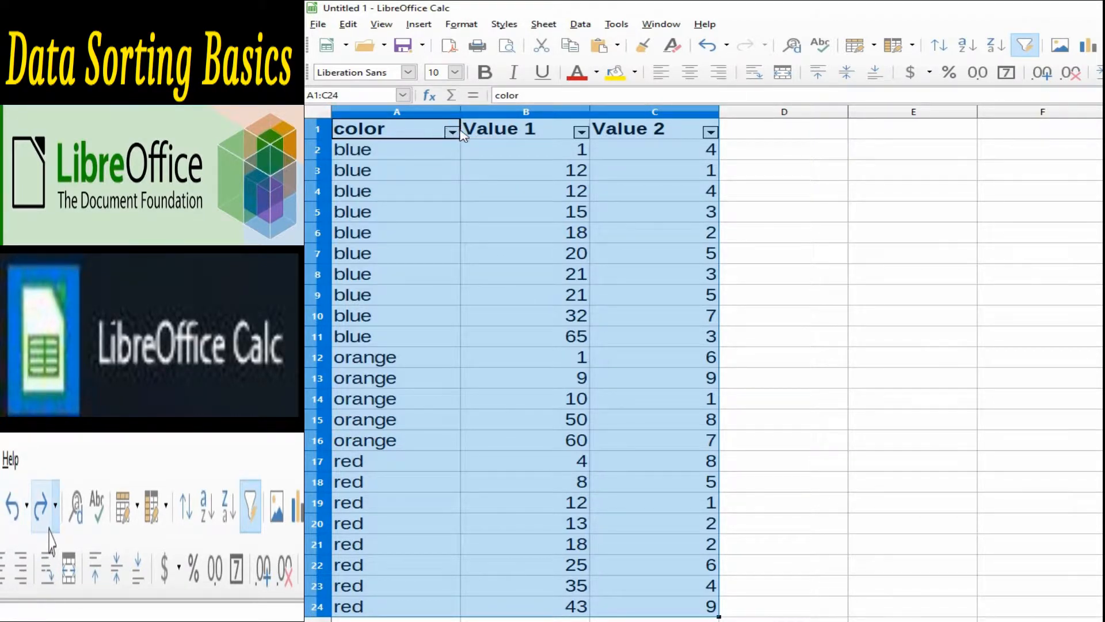
{"action": "left_click", "coordinate": [452, 132]}
{"action": "left_click", "coordinate": [410, 167]}
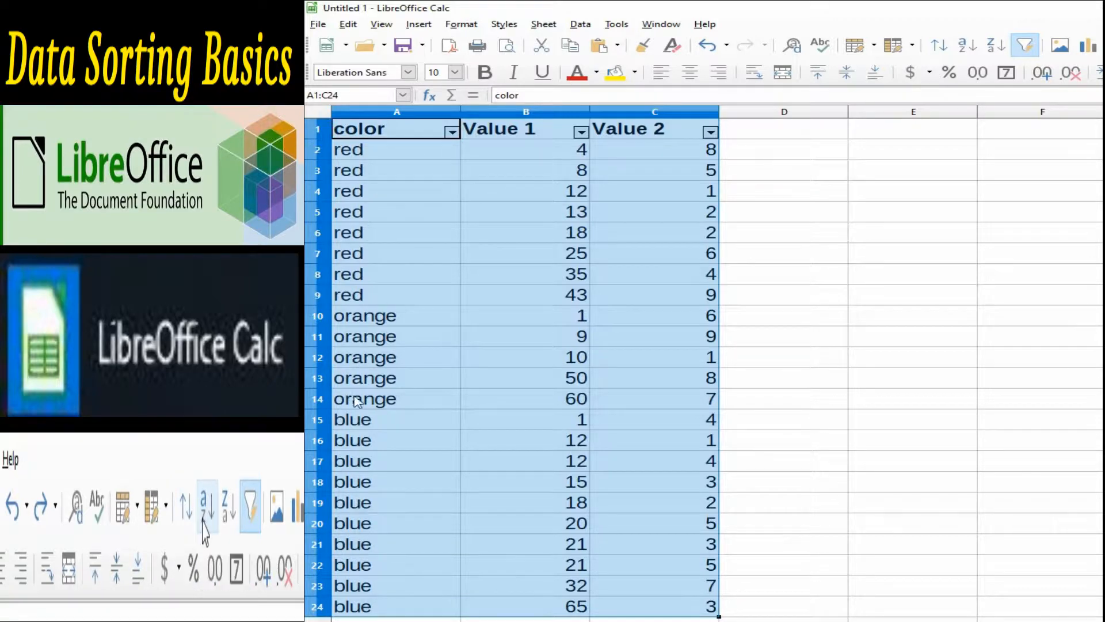
Sort the table by Value 1 in ascending order with that column's AutoFilter.
{"action": "left_click", "coordinate": [581, 132]}
{"action": "left_click", "coordinate": [563, 151]}
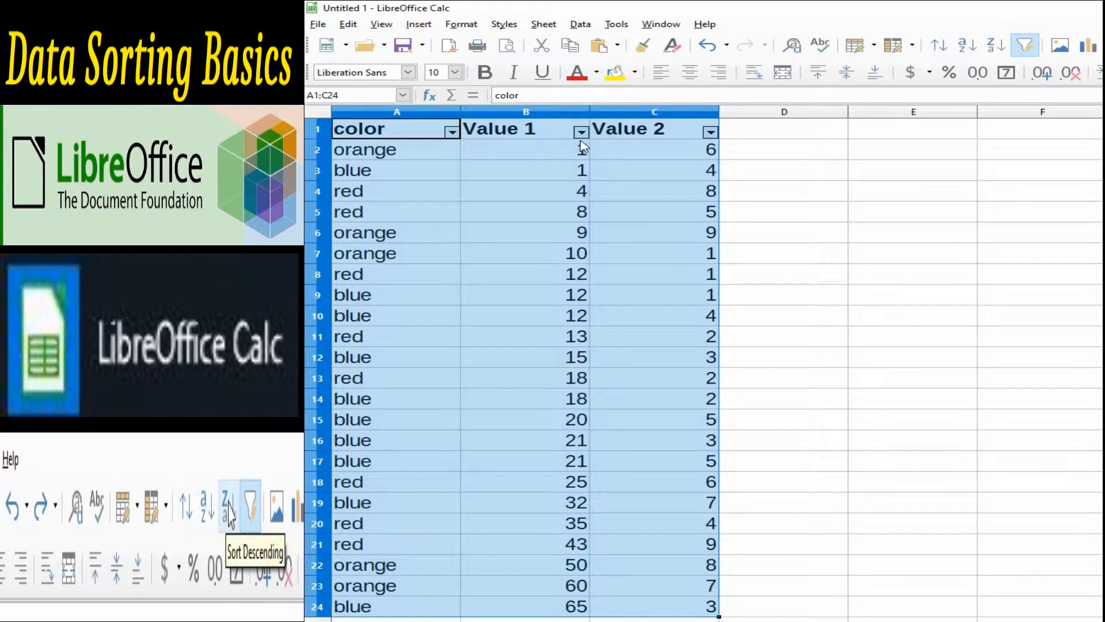
{"action": "left_click", "coordinate": [580, 132]}
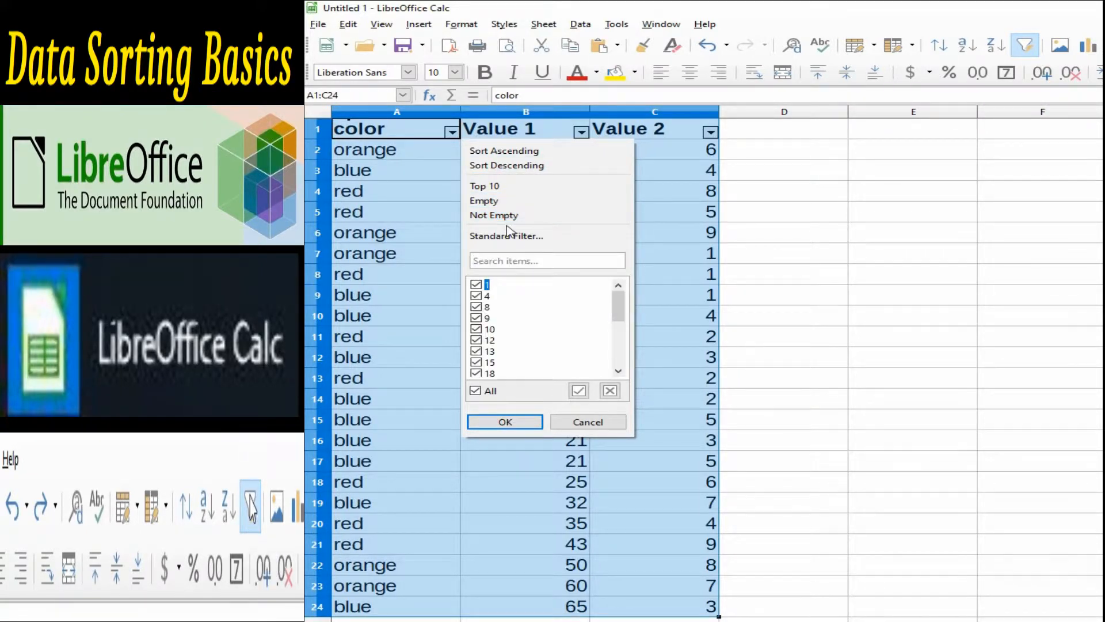
{"action": "left_click", "coordinate": [548, 157]}
{"action": "left_click", "coordinate": [581, 132]}
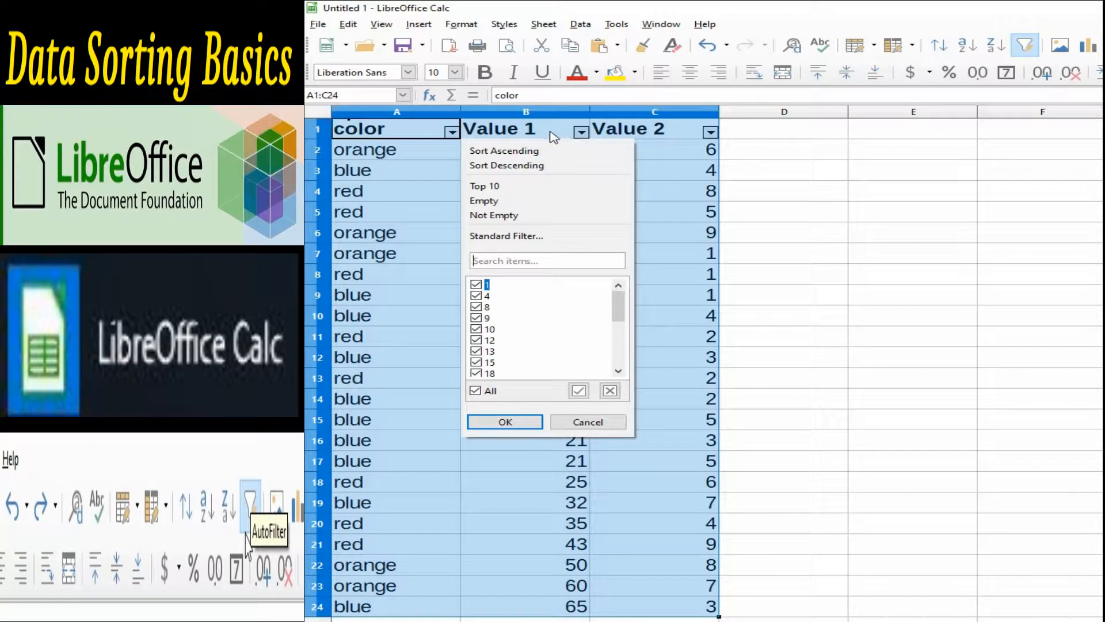
{"action": "left_click", "coordinate": [551, 135]}
Use the AutoFilter on the Value 2 column to sort the table ascending, then descending.
{"action": "left_click", "coordinate": [711, 133]}
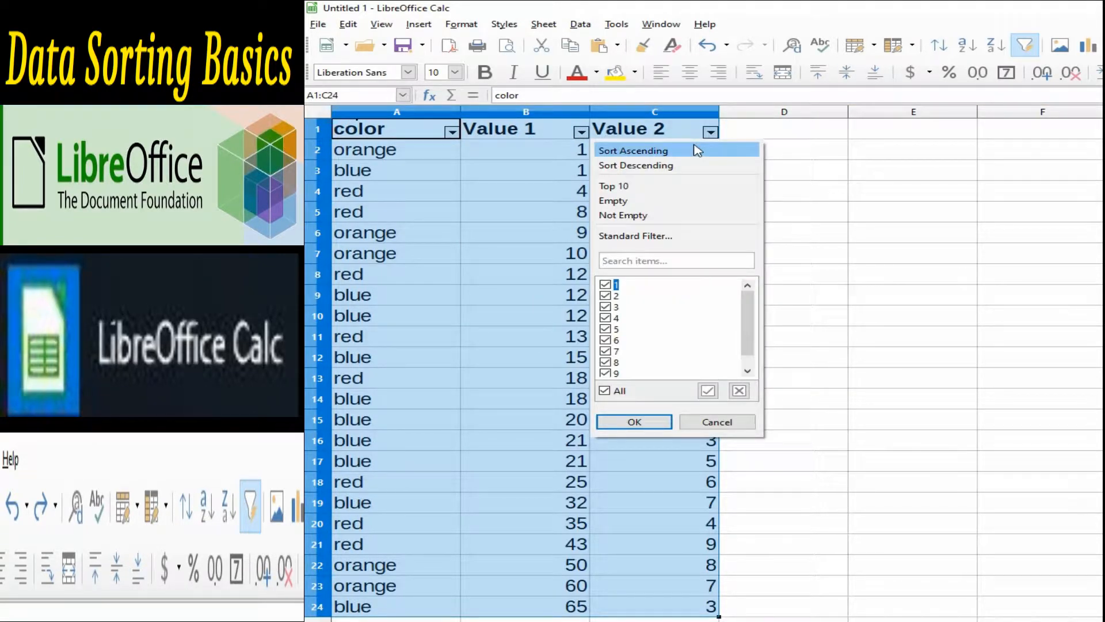
{"action": "left_click", "coordinate": [697, 150]}
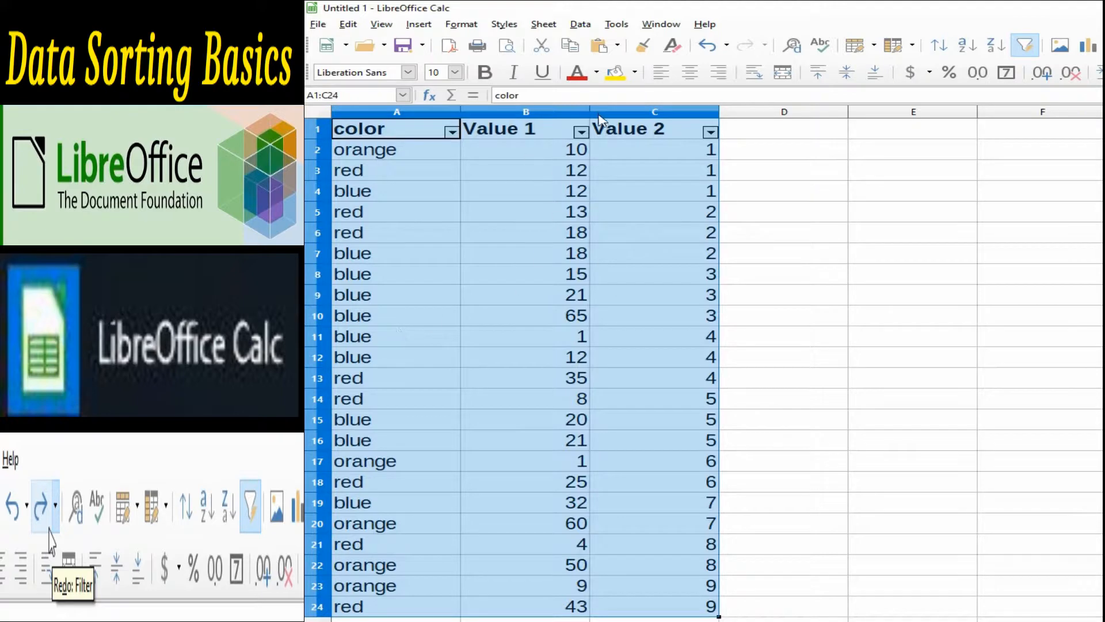
{"action": "left_click", "coordinate": [711, 132]}
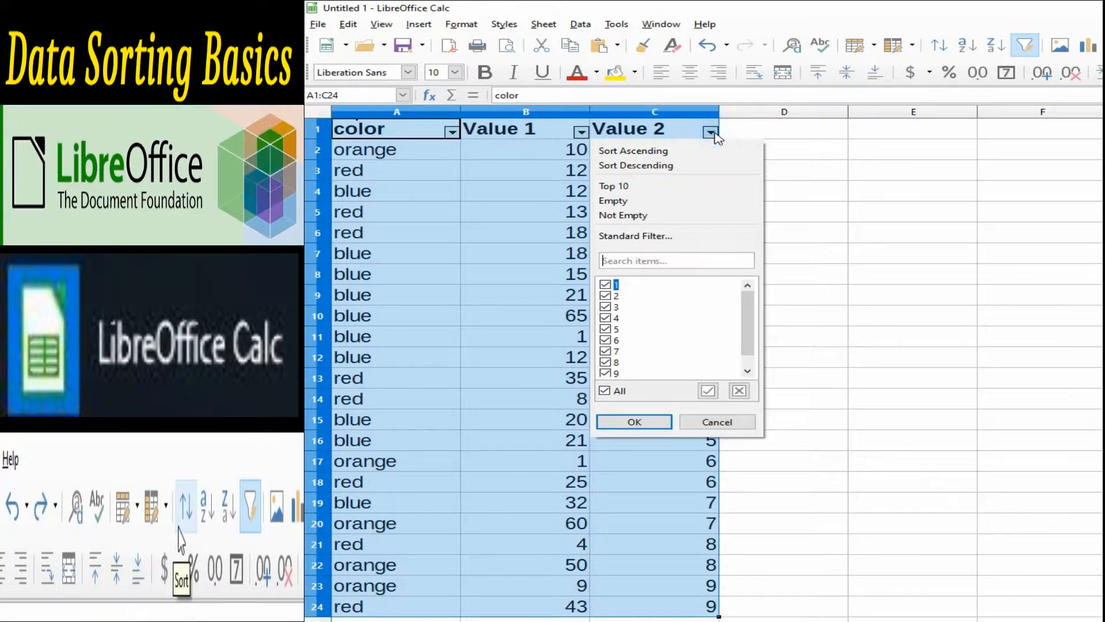
{"action": "left_click", "coordinate": [693, 165]}
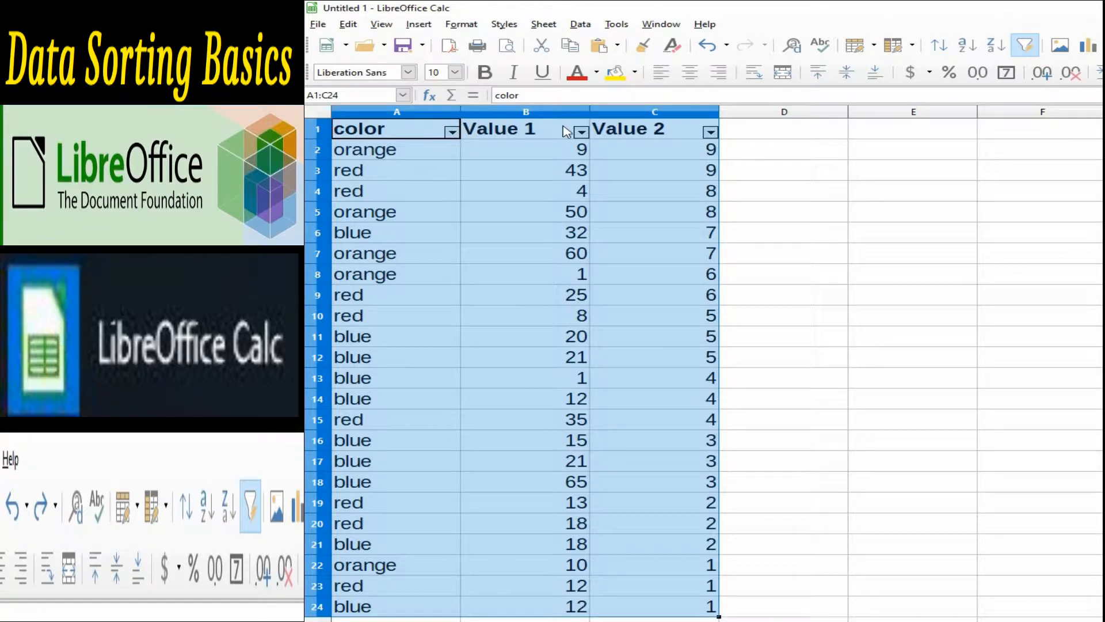
Re-sort the table by Value 1 with its AutoFilter, first ascending and then descending.
{"action": "left_click", "coordinate": [581, 132]}
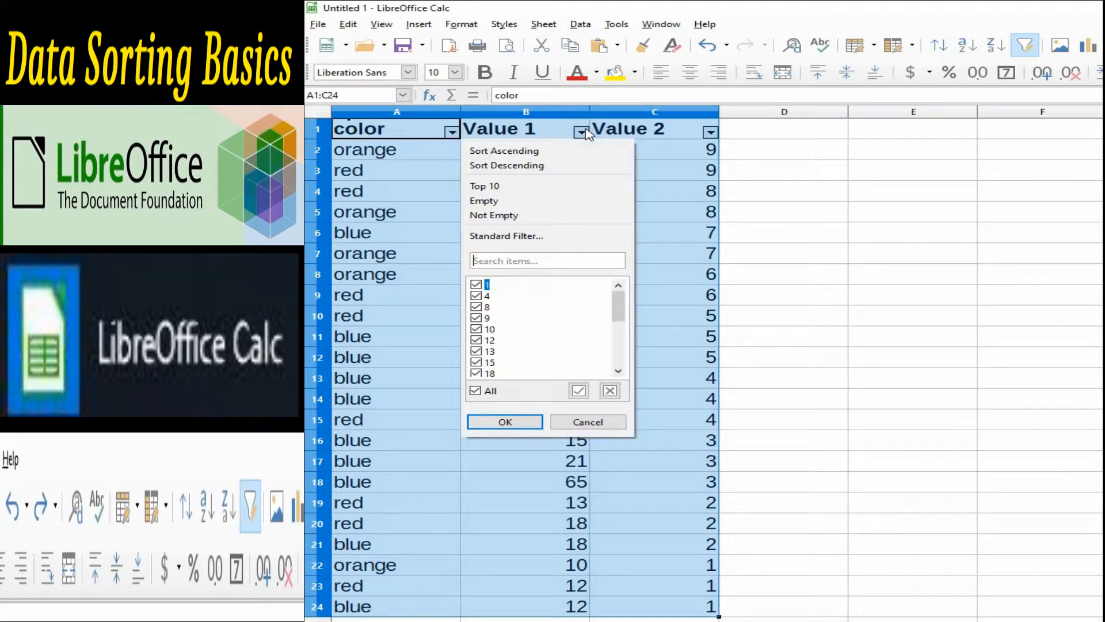
{"action": "left_click", "coordinate": [549, 151]}
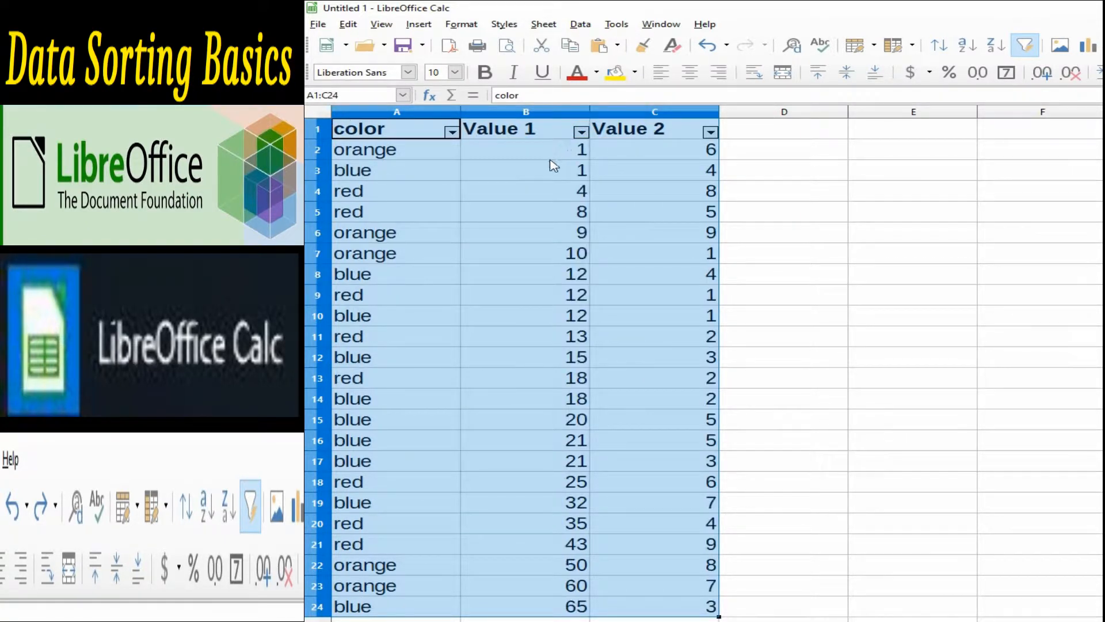
{"action": "left_click", "coordinate": [582, 133]}
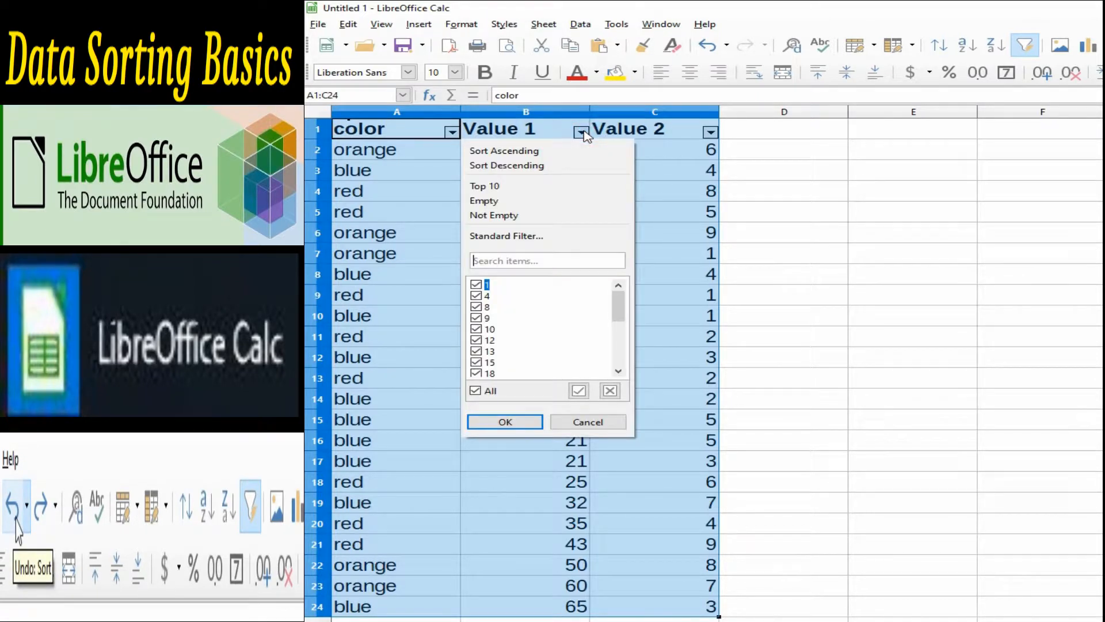
{"action": "left_click", "coordinate": [561, 167]}
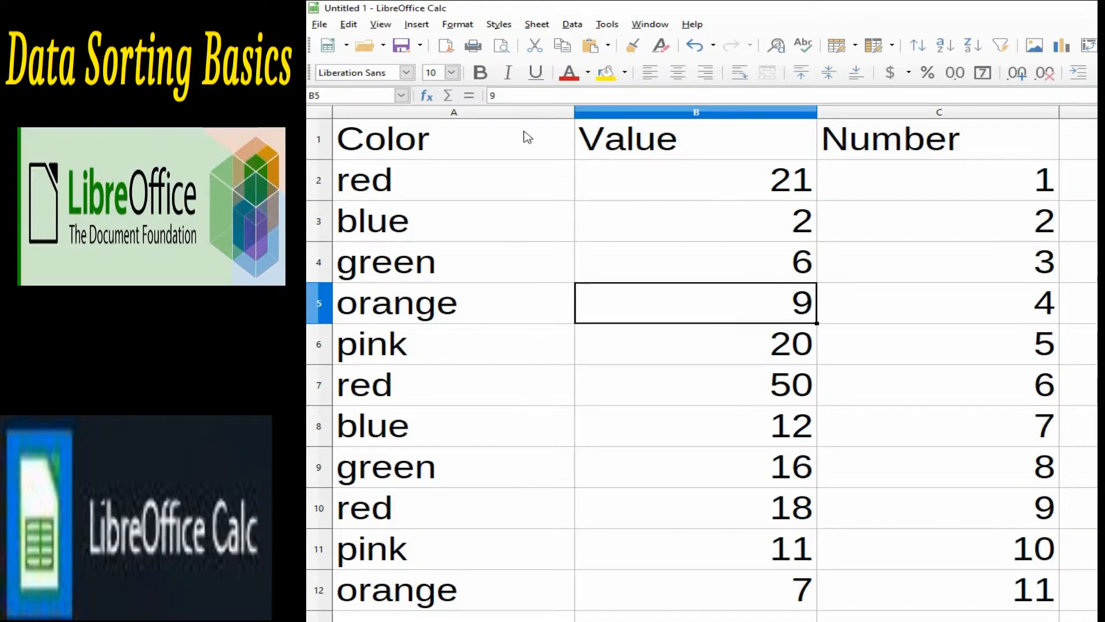
Add Sum subtotals of the Value column, grouped by Color, to the range A1:C12, and undo them after reviewing the rows.
{"action": "left_click", "coordinate": [482, 141]}
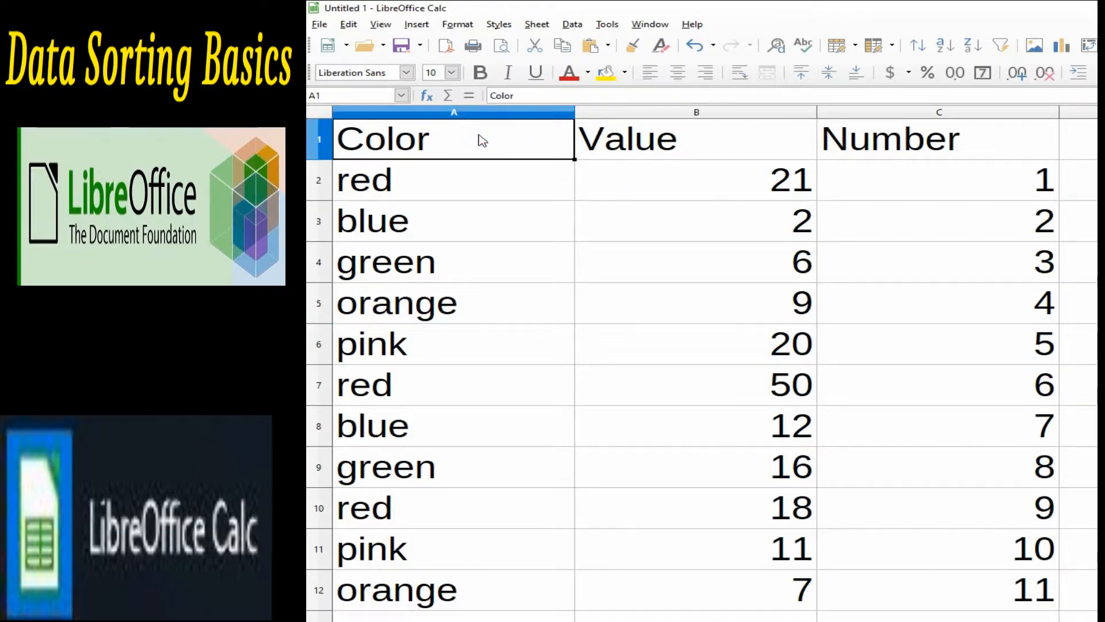
{"action": "left_click_drag", "start_coordinate": [483, 141], "coordinate": [967, 585]}
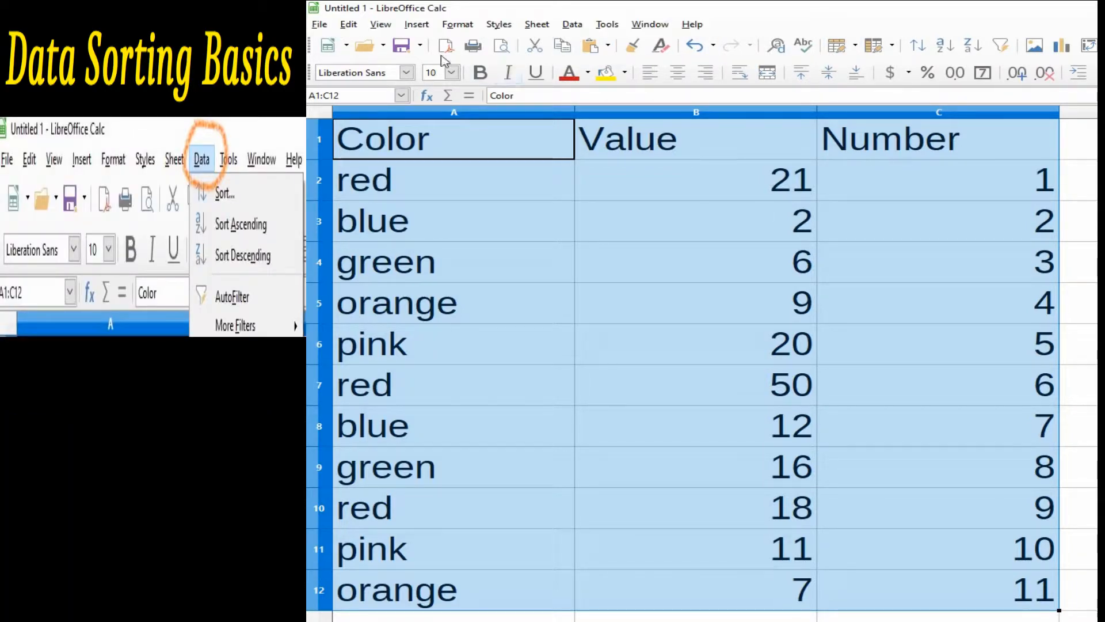
{"action": "left_click", "coordinate": [572, 25]}
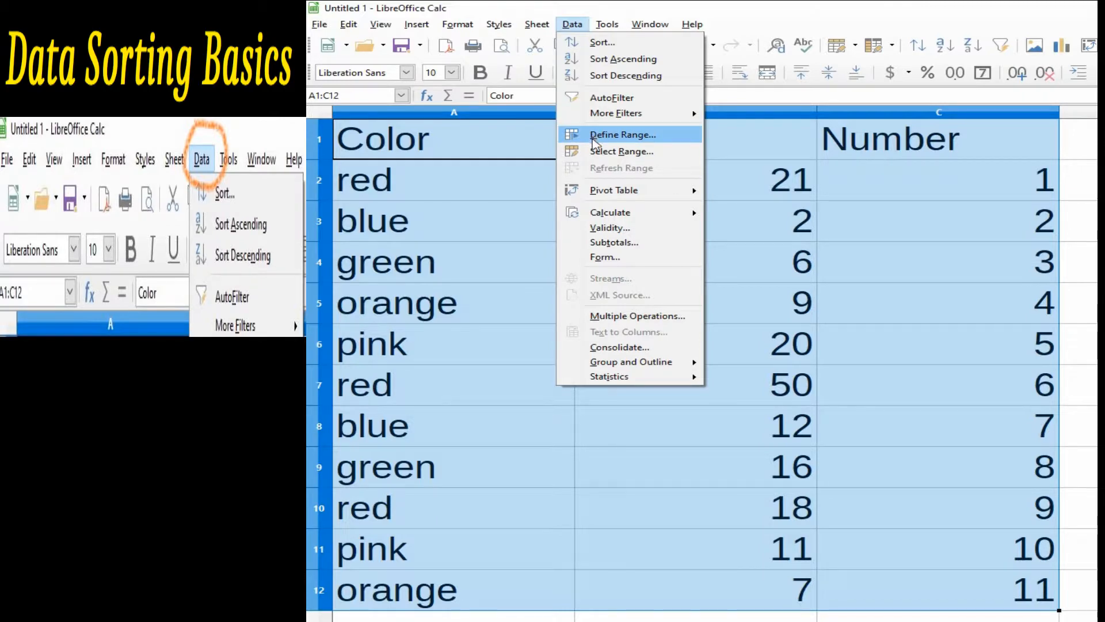
{"action": "mouse_move", "coordinate": [621, 213]}
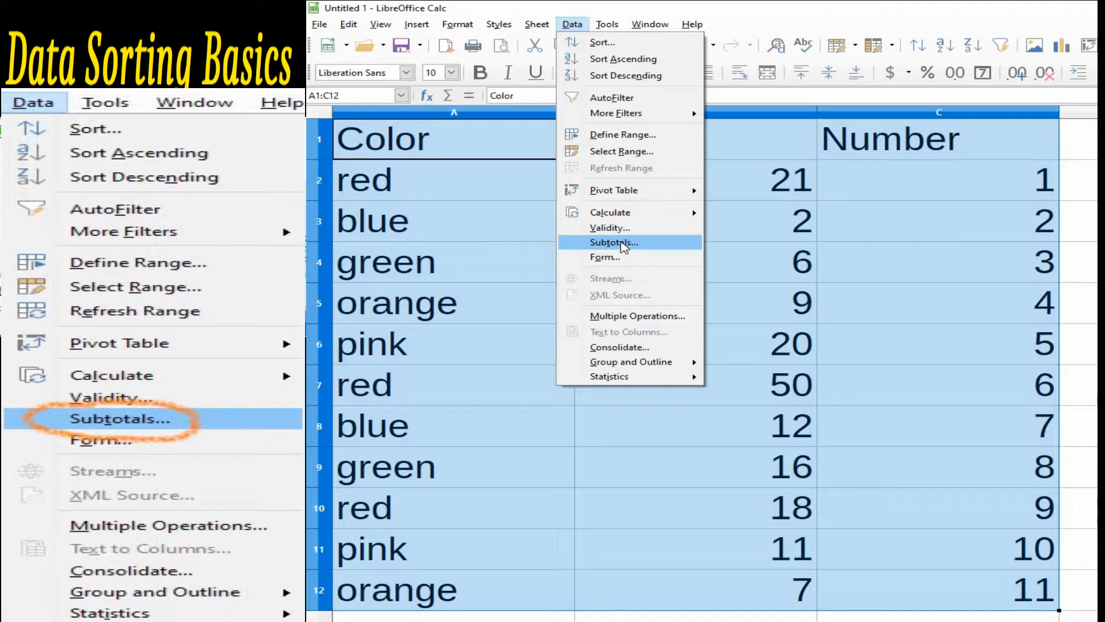
{"action": "left_click", "coordinate": [623, 242]}
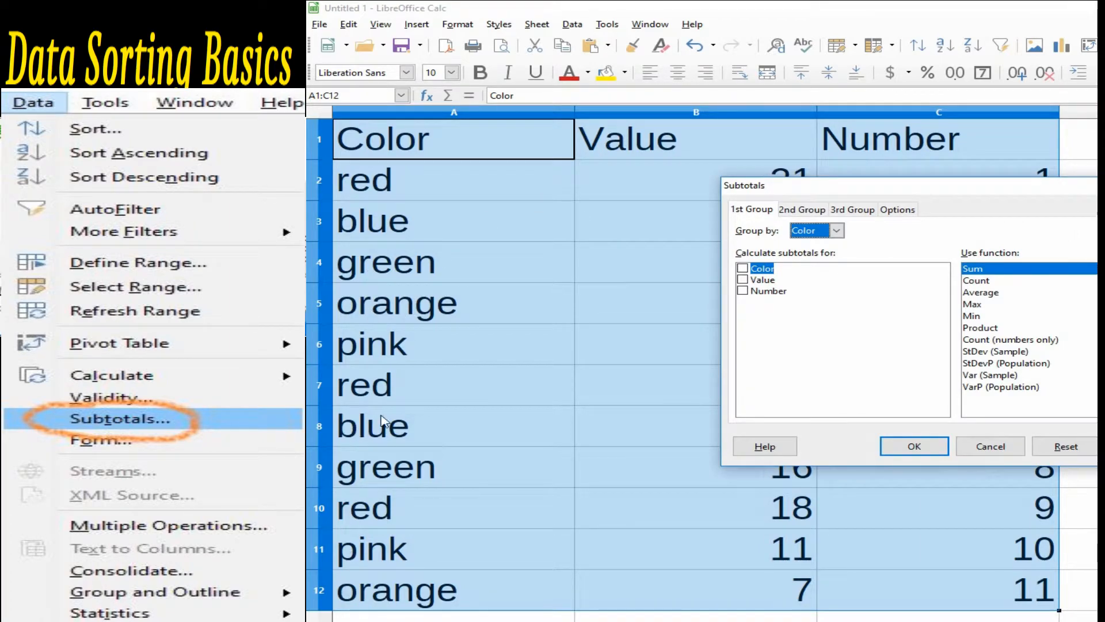
{"action": "left_click_drag", "start_coordinate": [898, 185], "coordinate": [1097, 104]}
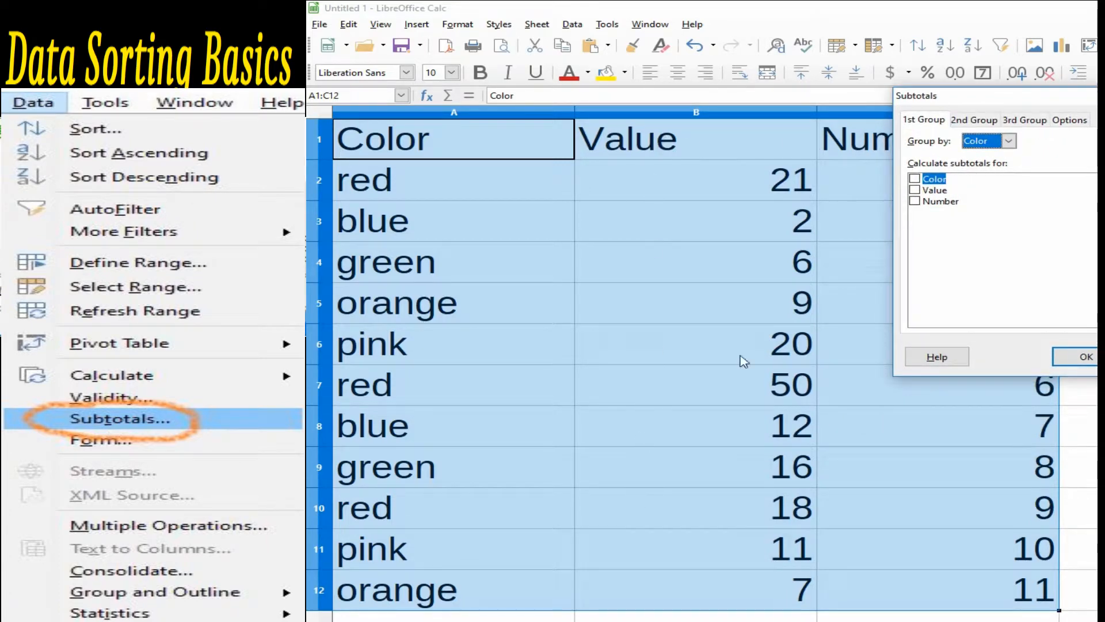
{"action": "left_click_drag", "start_coordinate": [1097, 101], "coordinate": [763, 317]}
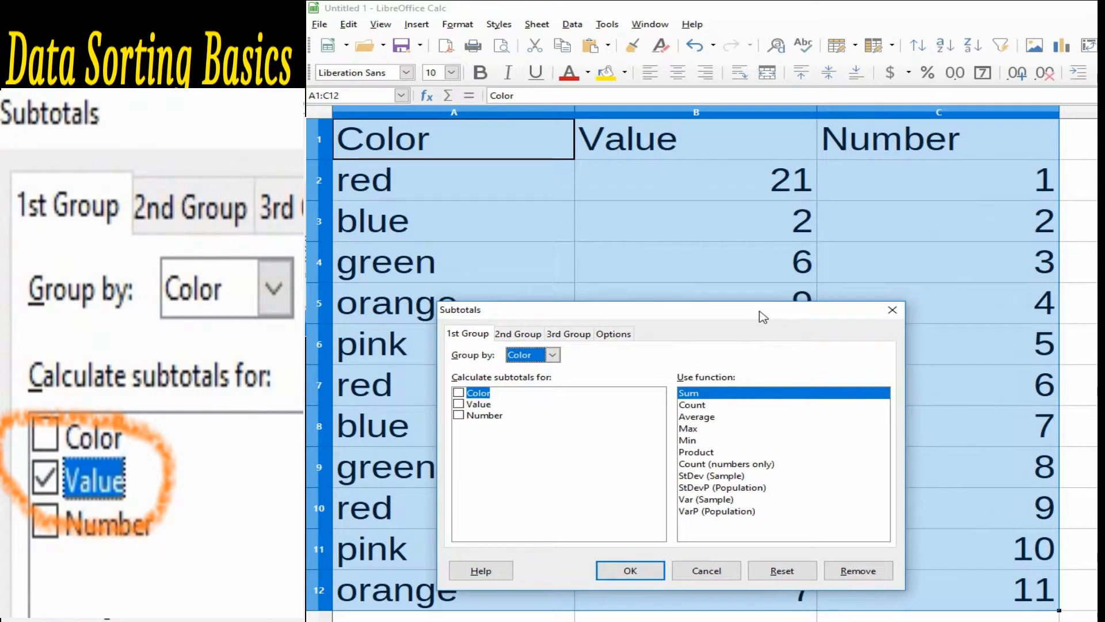
{"action": "left_click", "coordinate": [459, 404]}
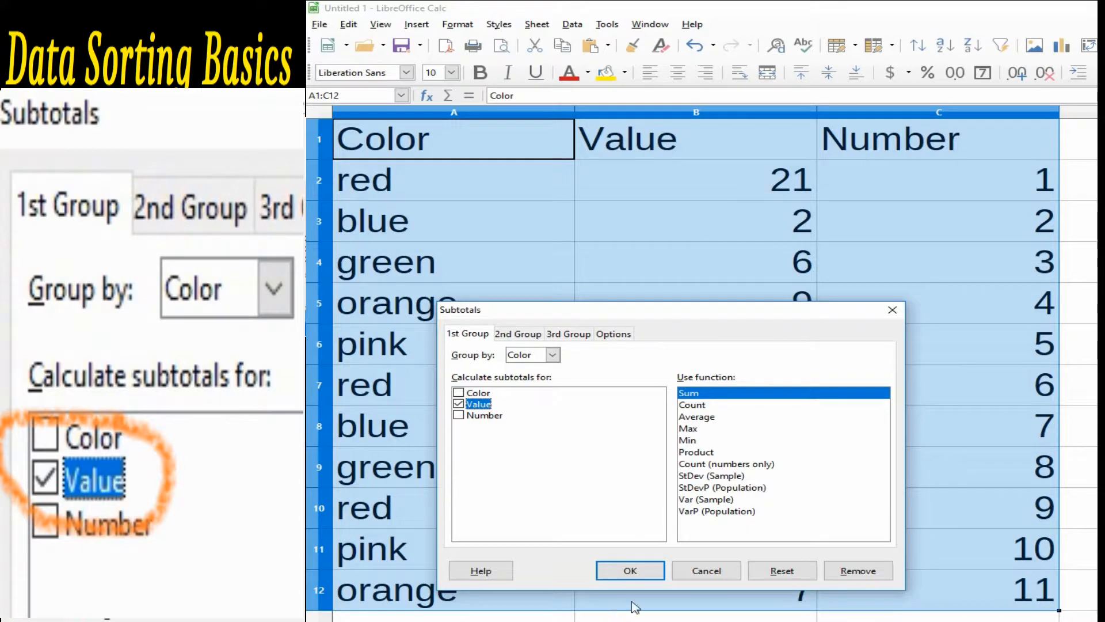
{"action": "left_click", "coordinate": [646, 576]}
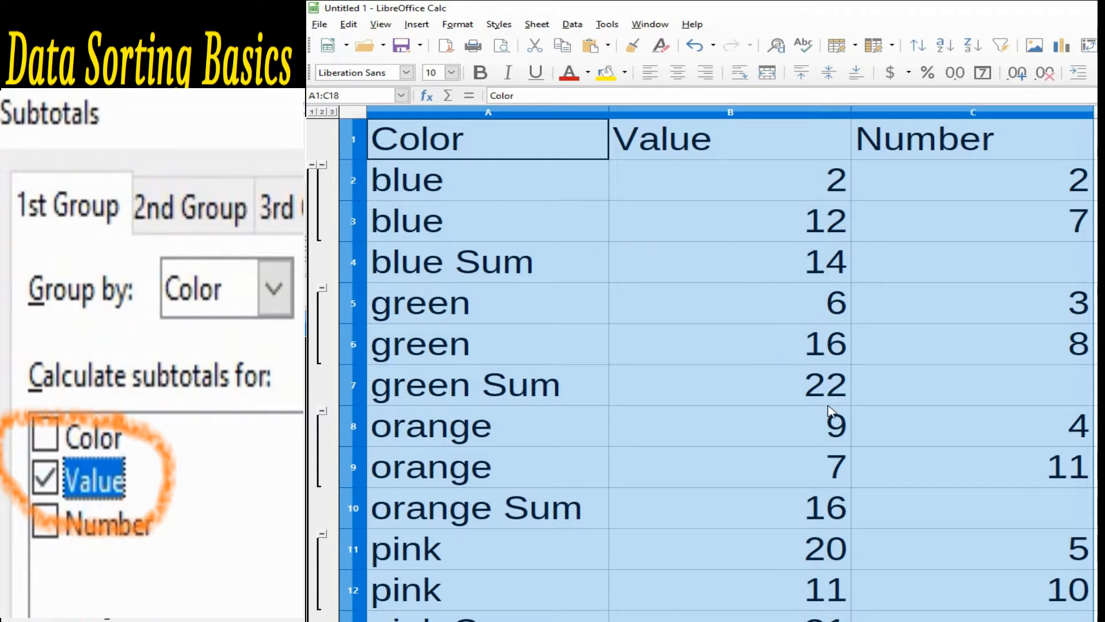
{"action": "scroll", "coordinate": [809, 494], "scroll_direction": "down", "scroll_amount": 2}
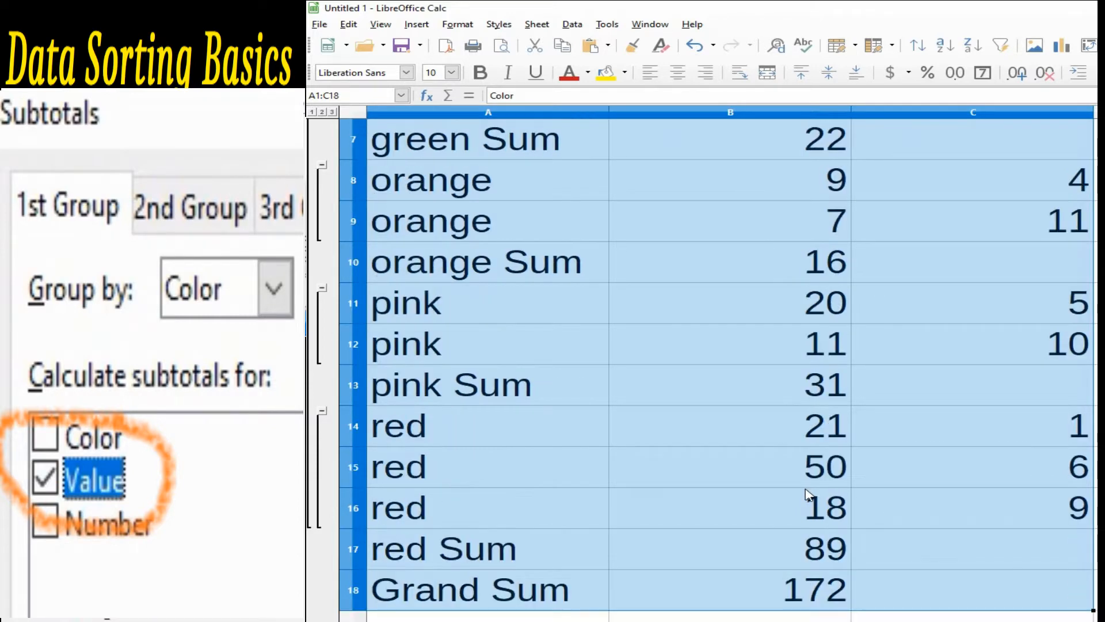
{"action": "scroll", "coordinate": [809, 494], "scroll_direction": "down", "scroll_amount": 1}
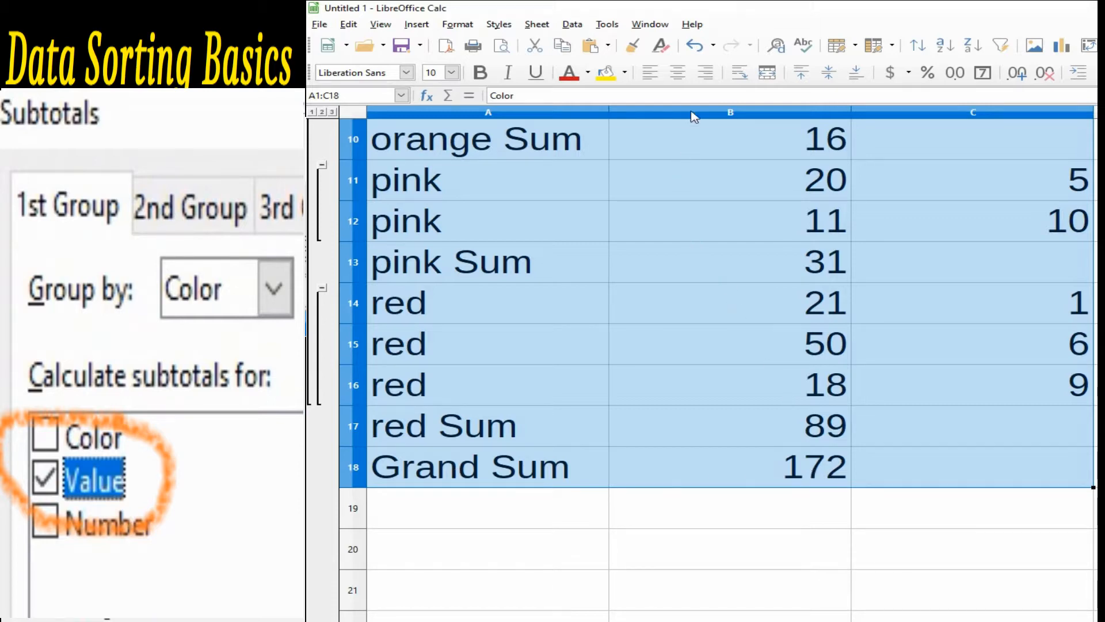
{"action": "left_click", "coordinate": [693, 50]}
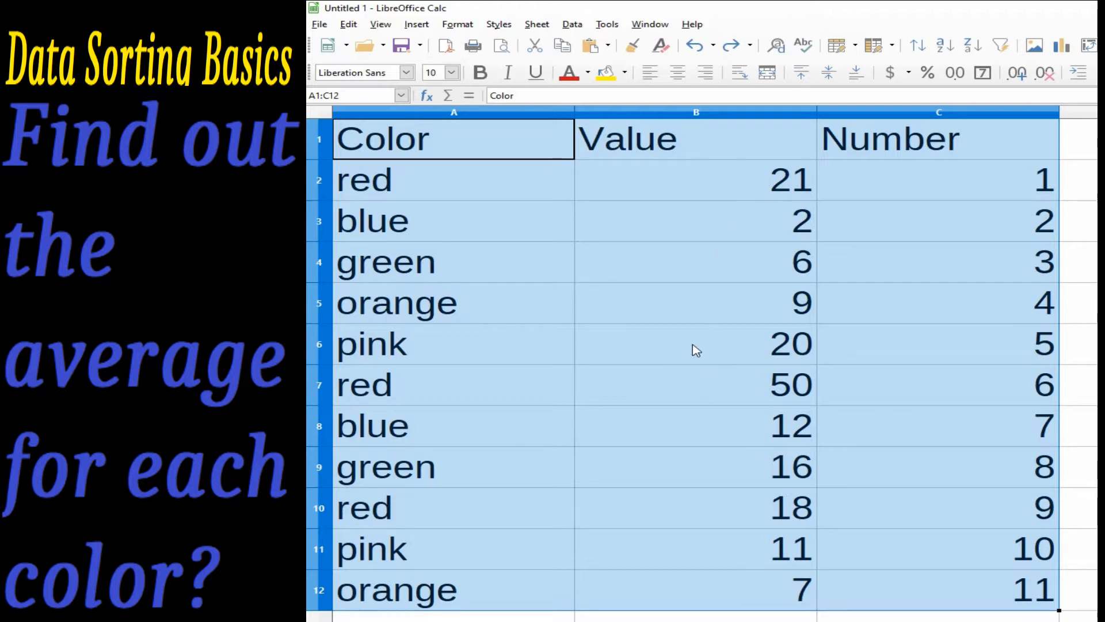
Subtotal the Value column with the Average function for each Color, review the averages, and undo the subtotals.
{"action": "left_click", "coordinate": [572, 24]}
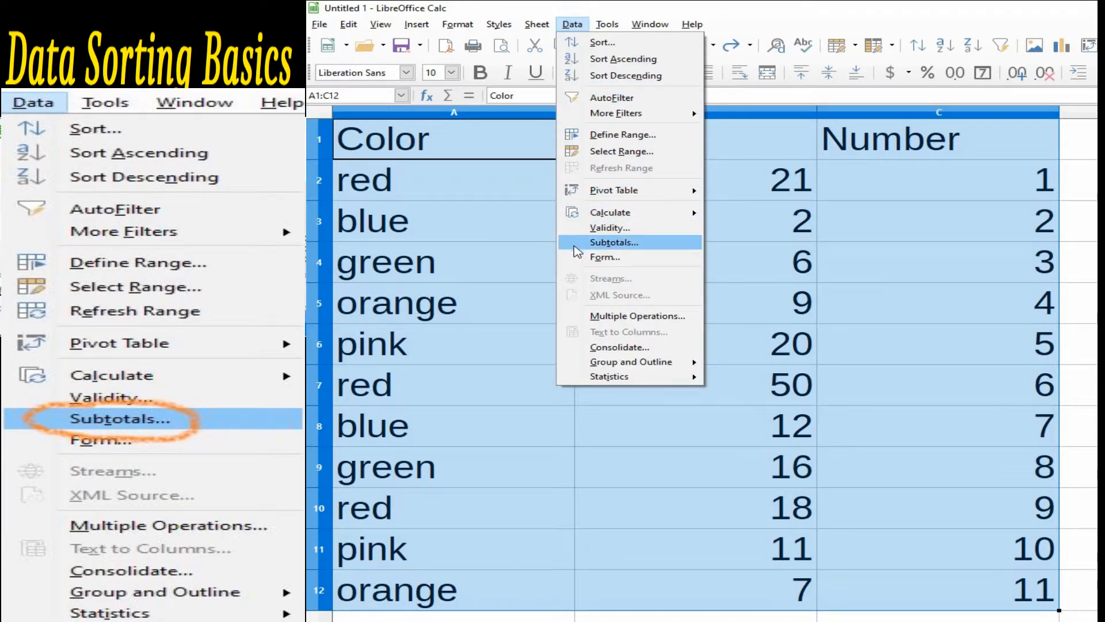
{"action": "left_click", "coordinate": [634, 247]}
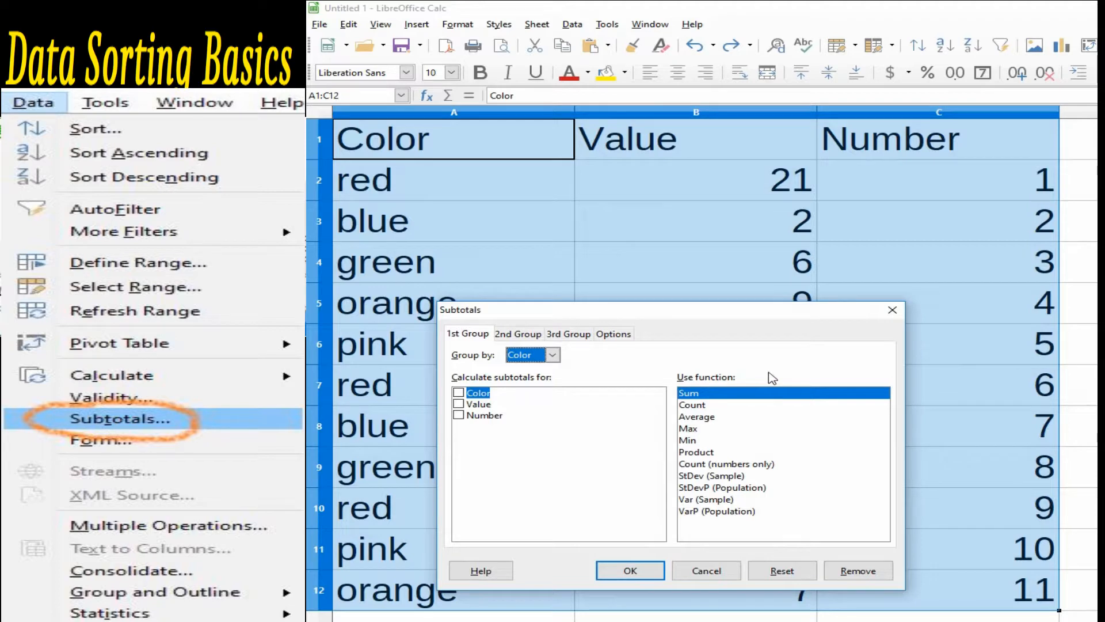
{"action": "left_click", "coordinate": [459, 405]}
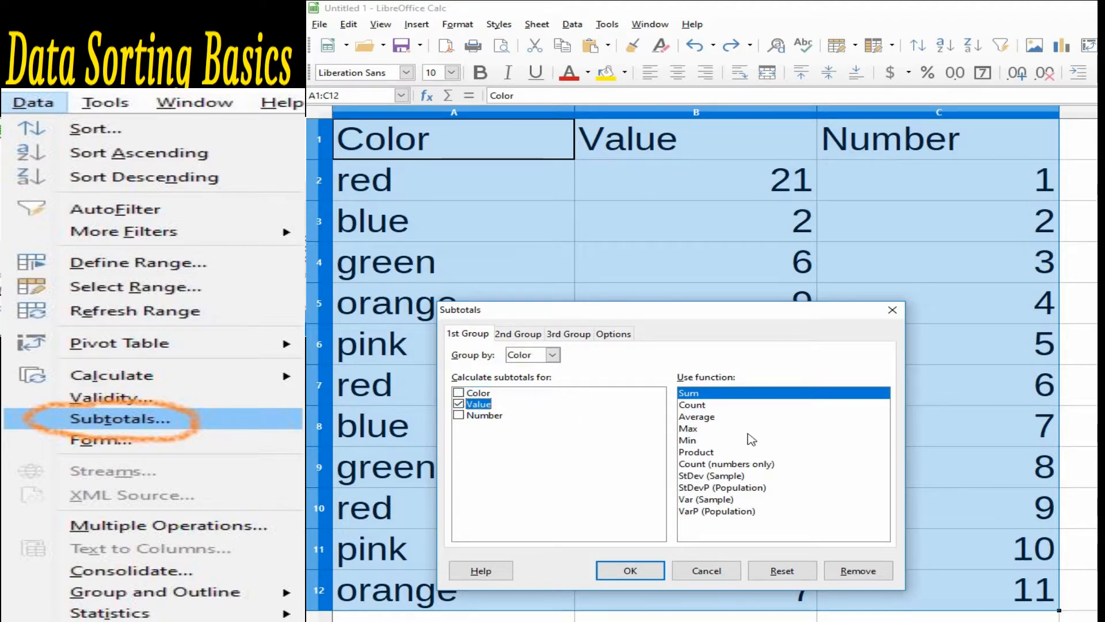
{"action": "left_click", "coordinate": [704, 420]}
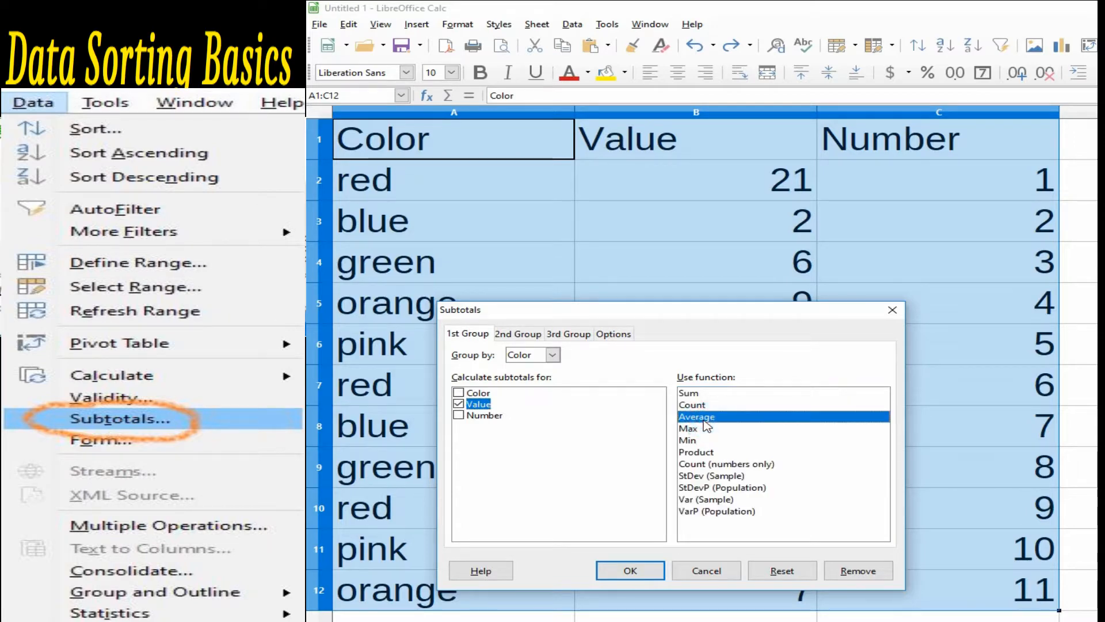
{"action": "left_click", "coordinate": [604, 572]}
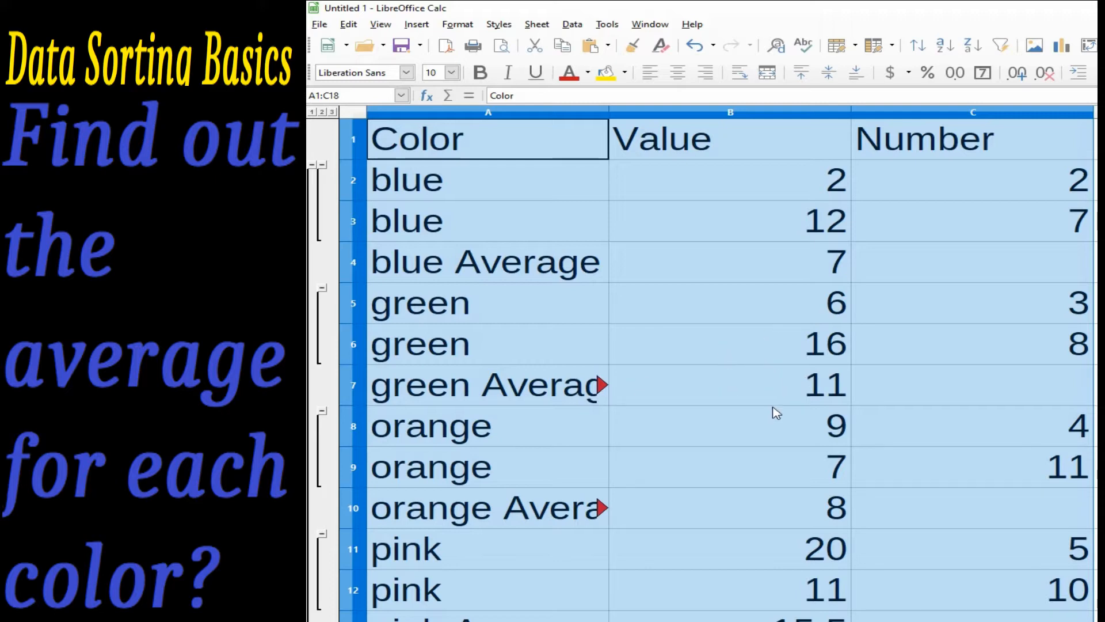
{"action": "scroll", "coordinate": [813, 521], "scroll_direction": "down", "scroll_amount": 1}
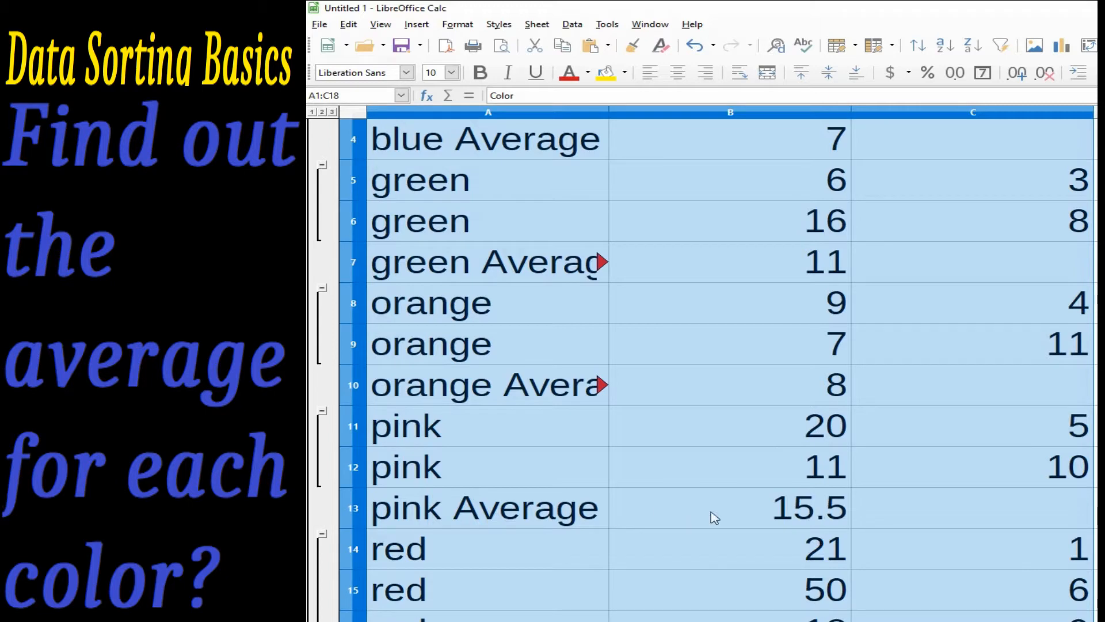
{"action": "scroll", "coordinate": [783, 521], "scroll_direction": "down", "scroll_amount": 1}
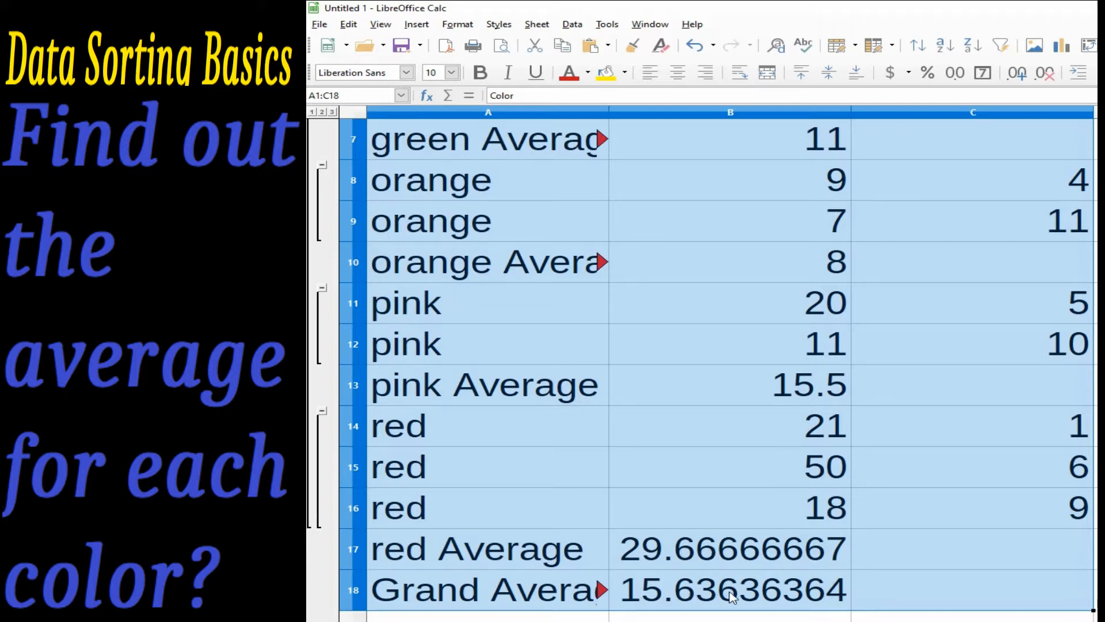
{"action": "scroll", "coordinate": [774, 590], "scroll_direction": "up", "scroll_amount": 2}
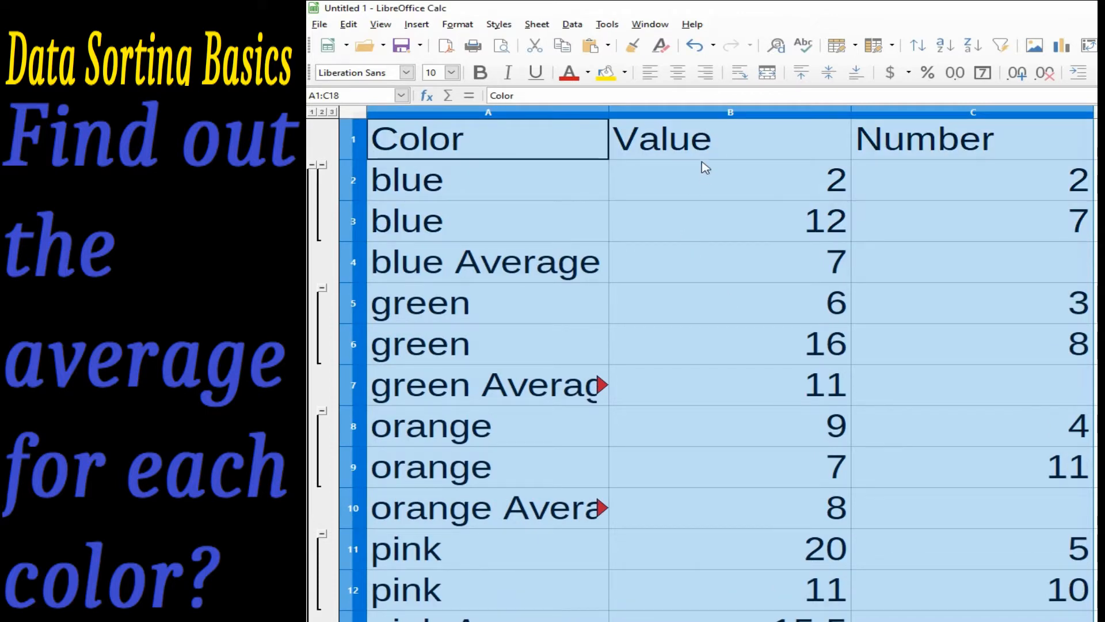
{"action": "left_click", "coordinate": [692, 49]}
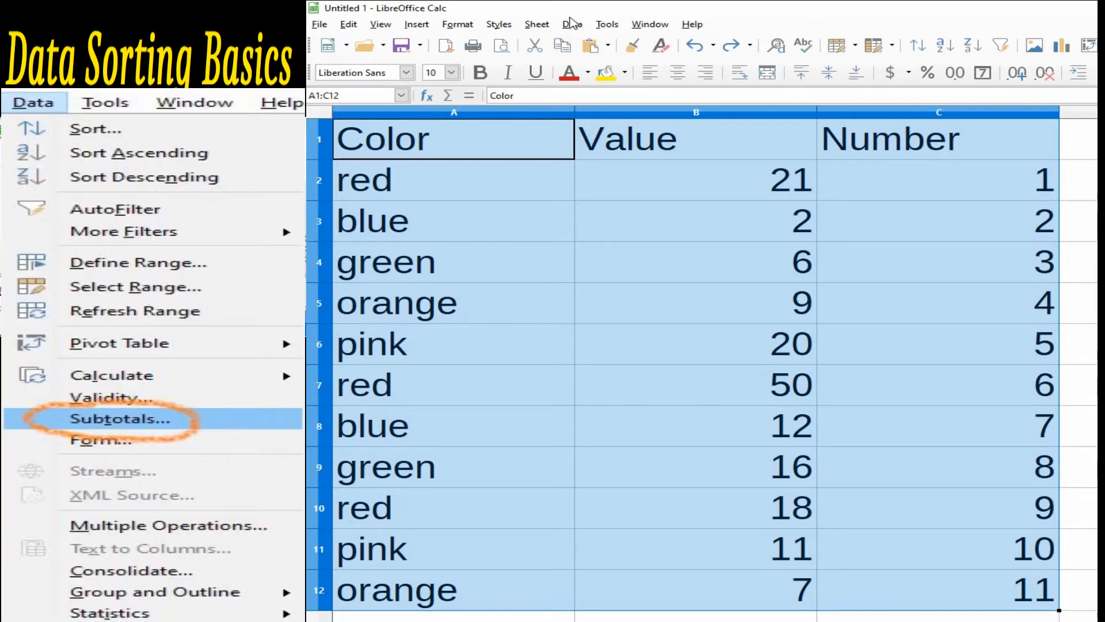
Subtotal the Number column with the Average function, grouped by Color, and undo the subtotals after reviewing them.
{"action": "left_click", "coordinate": [570, 27]}
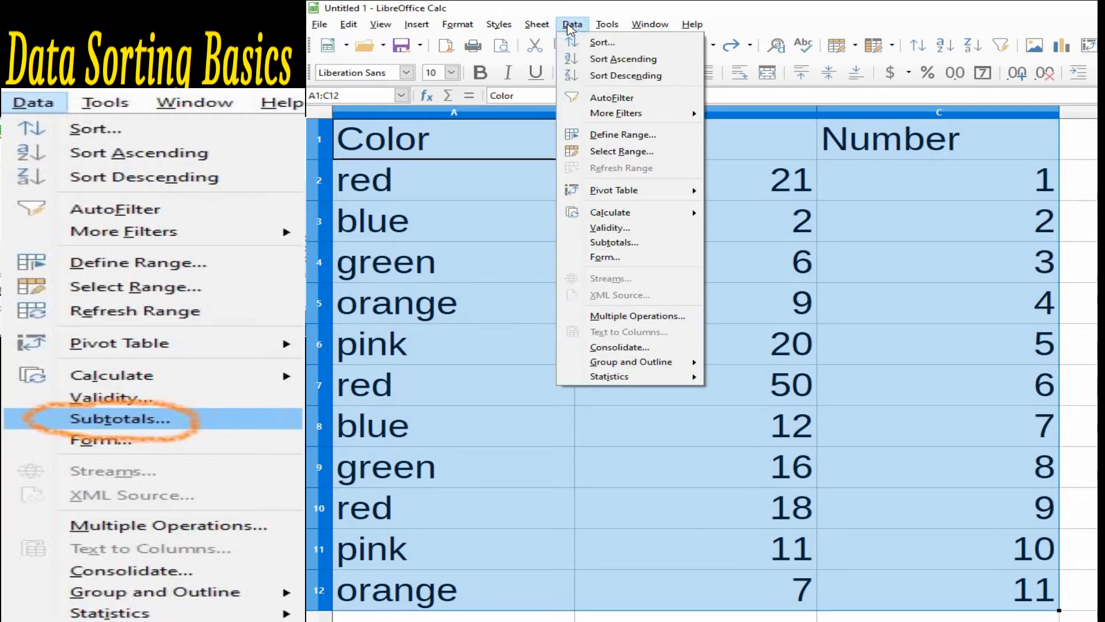
{"action": "left_click", "coordinate": [615, 243]}
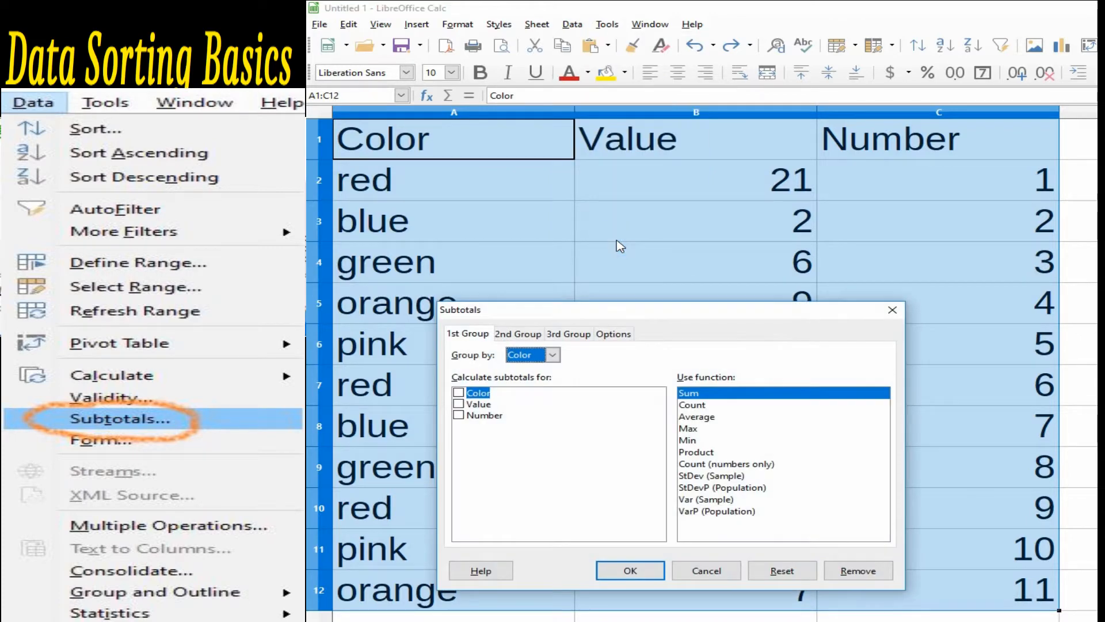
{"action": "left_click", "coordinate": [459, 415]}
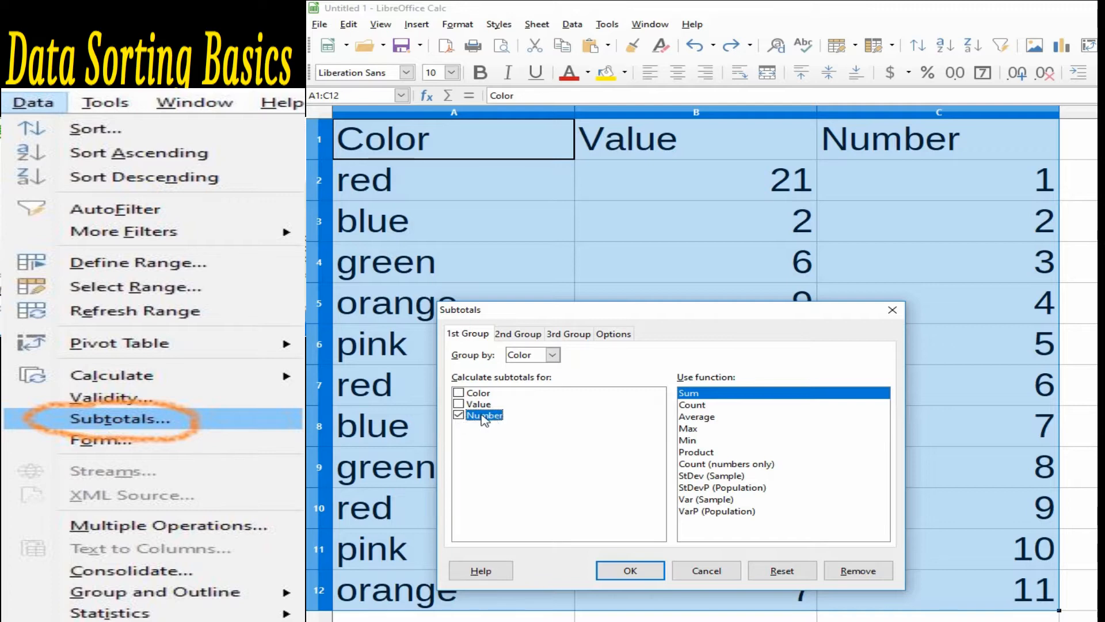
{"action": "left_click", "coordinate": [697, 419]}
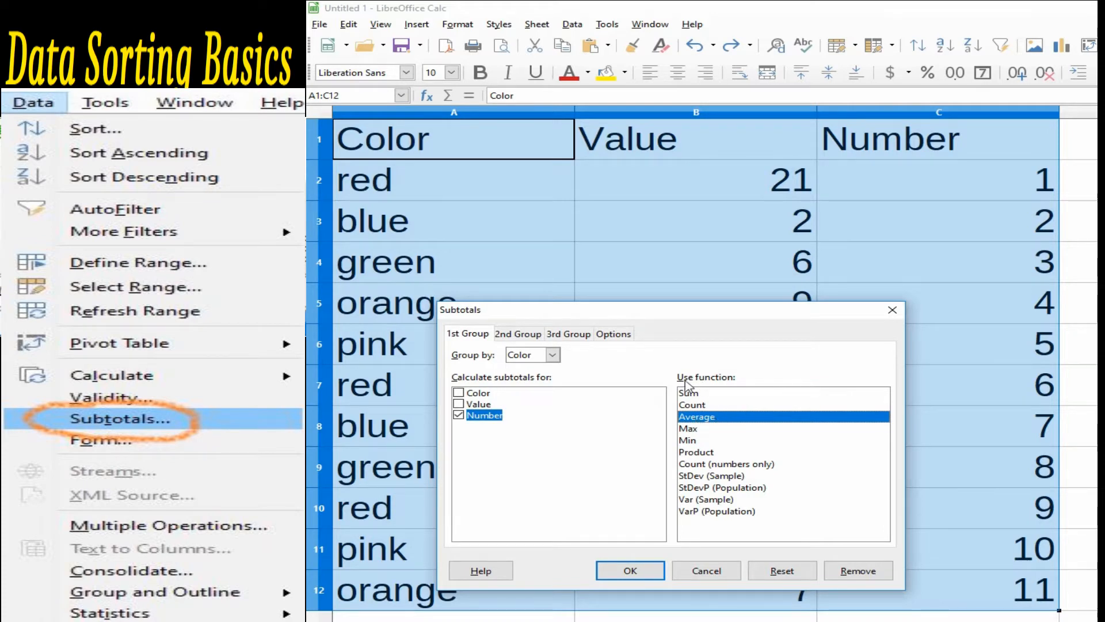
{"action": "left_click", "coordinate": [651, 574]}
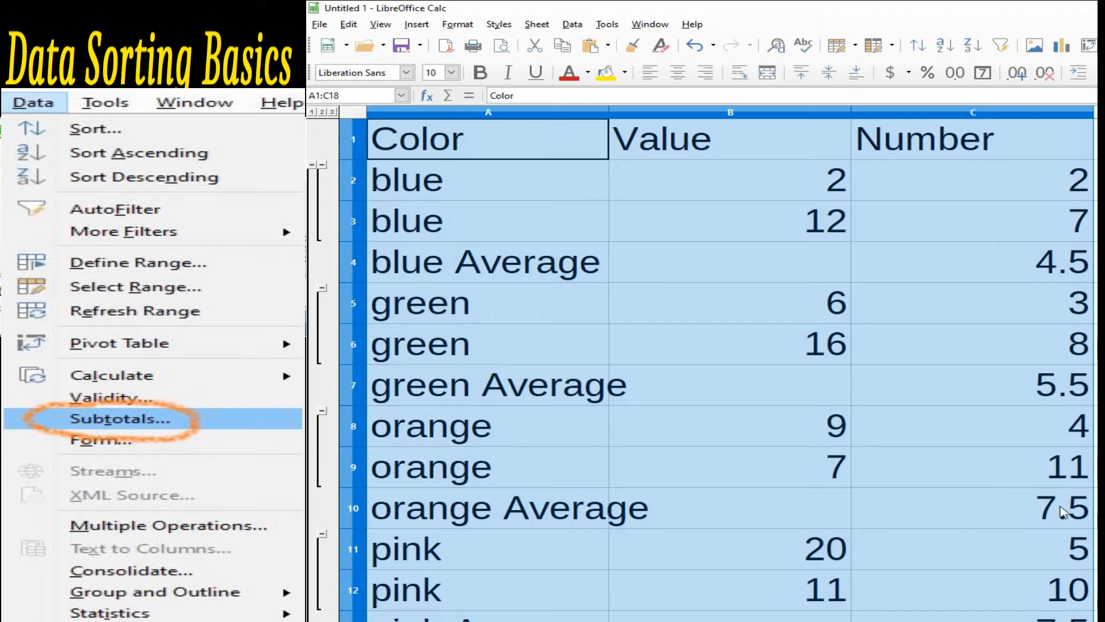
{"action": "scroll", "coordinate": [985, 575], "scroll_direction": "down", "scroll_amount": 1}
{"action": "scroll", "coordinate": [1027, 527], "scroll_direction": "down", "scroll_amount": 1}
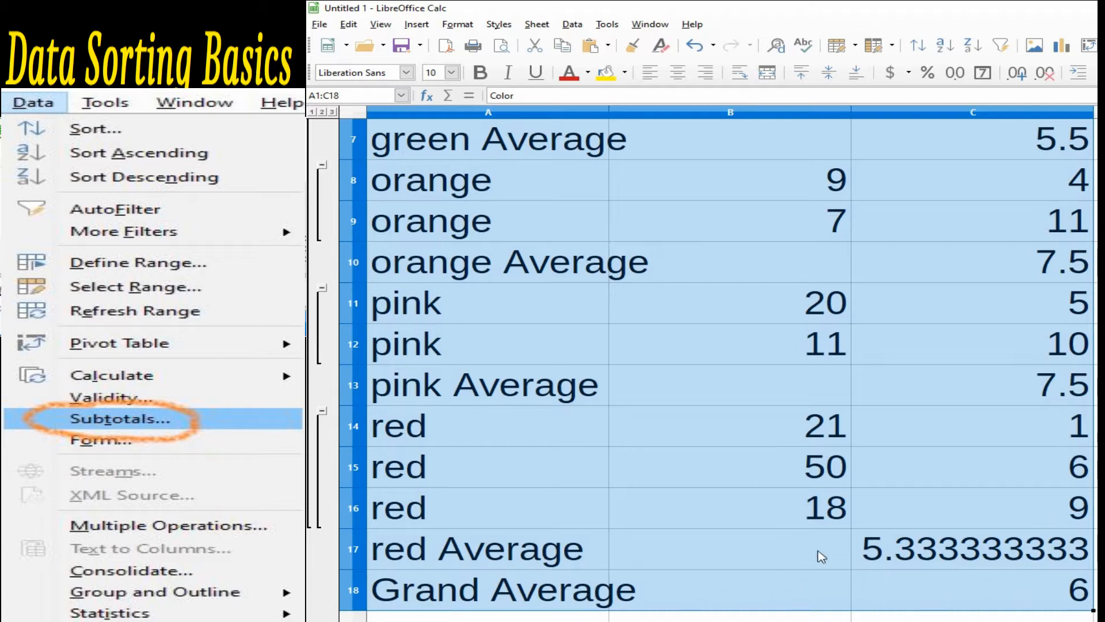
{"action": "left_click", "coordinate": [696, 45]}
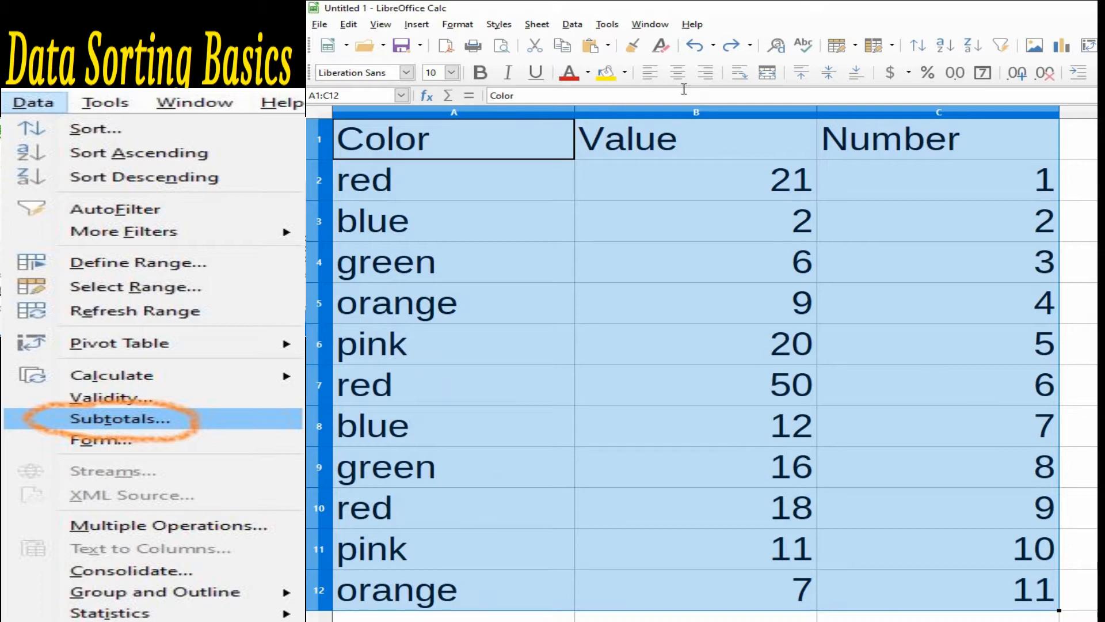
Sort the selected table by Color ascending as the first key and Value descending as the second key.
{"action": "left_click", "coordinate": [573, 26]}
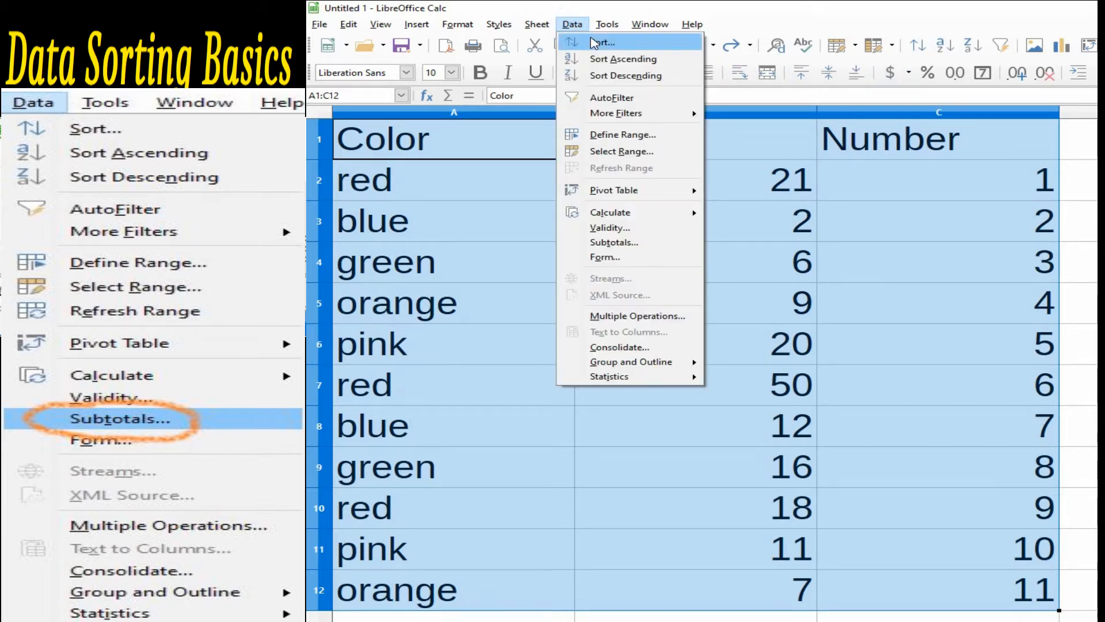
{"action": "left_click", "coordinate": [596, 42]}
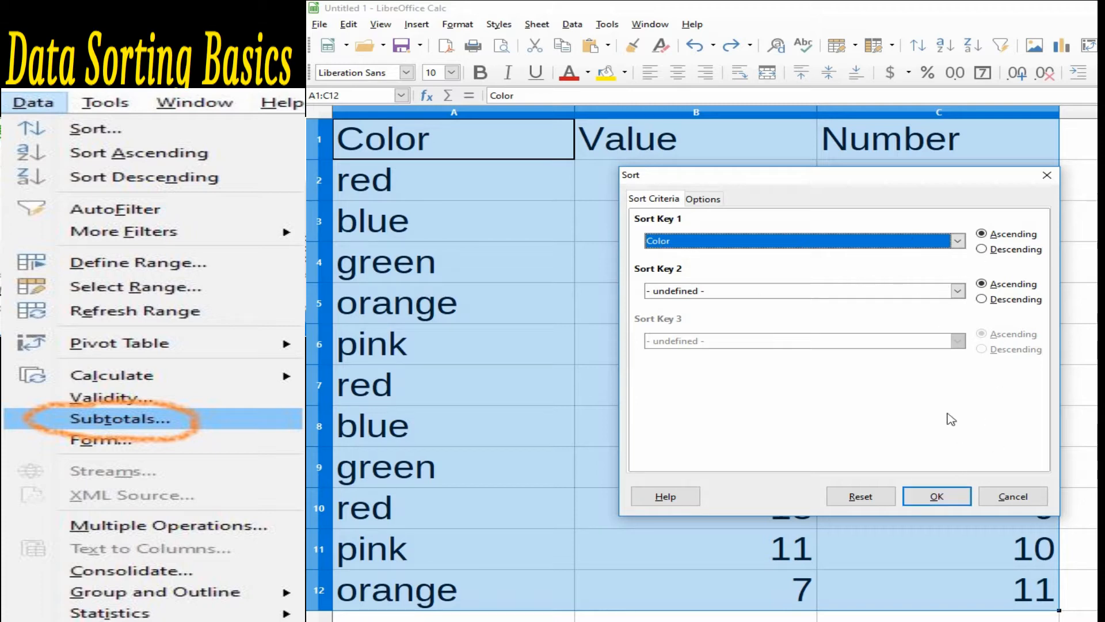
{"action": "left_click", "coordinate": [960, 291]}
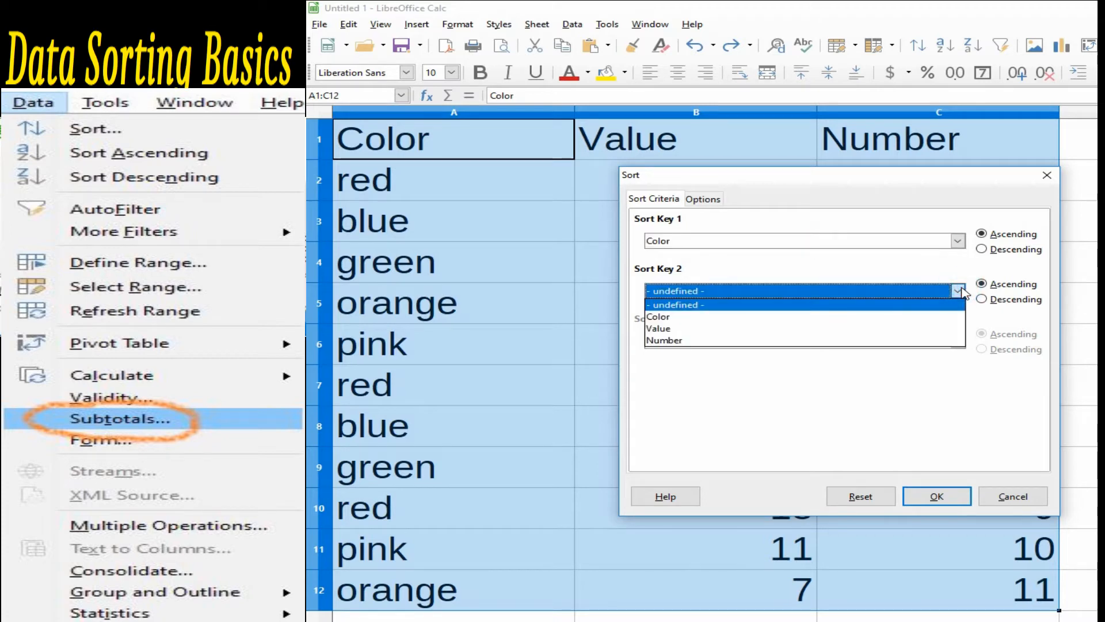
{"action": "left_click", "coordinate": [731, 328]}
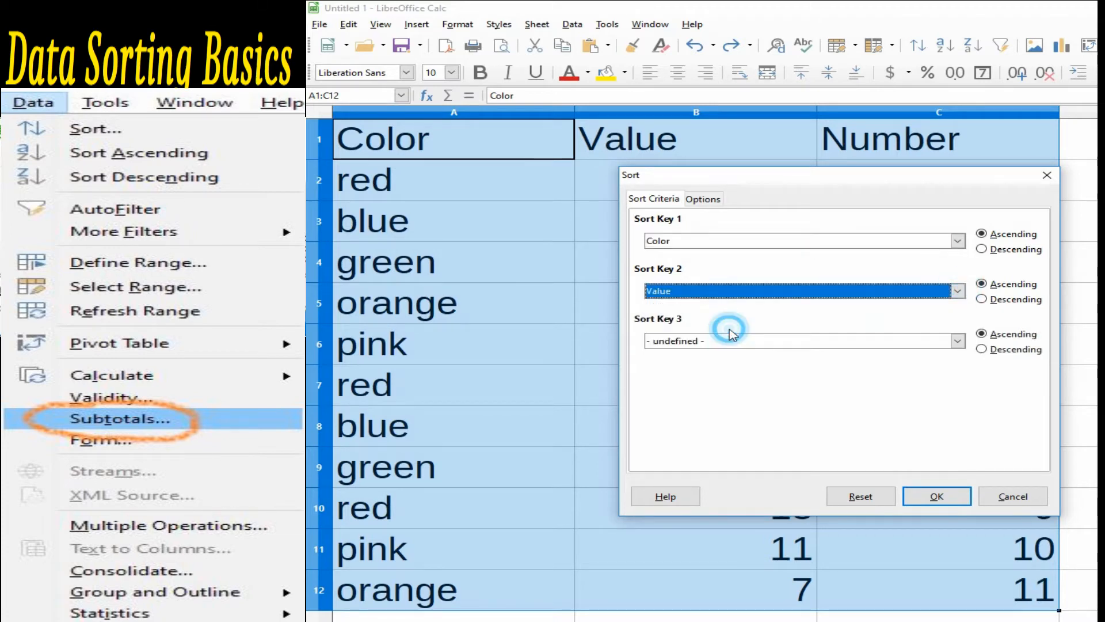
{"action": "left_click", "coordinate": [982, 299]}
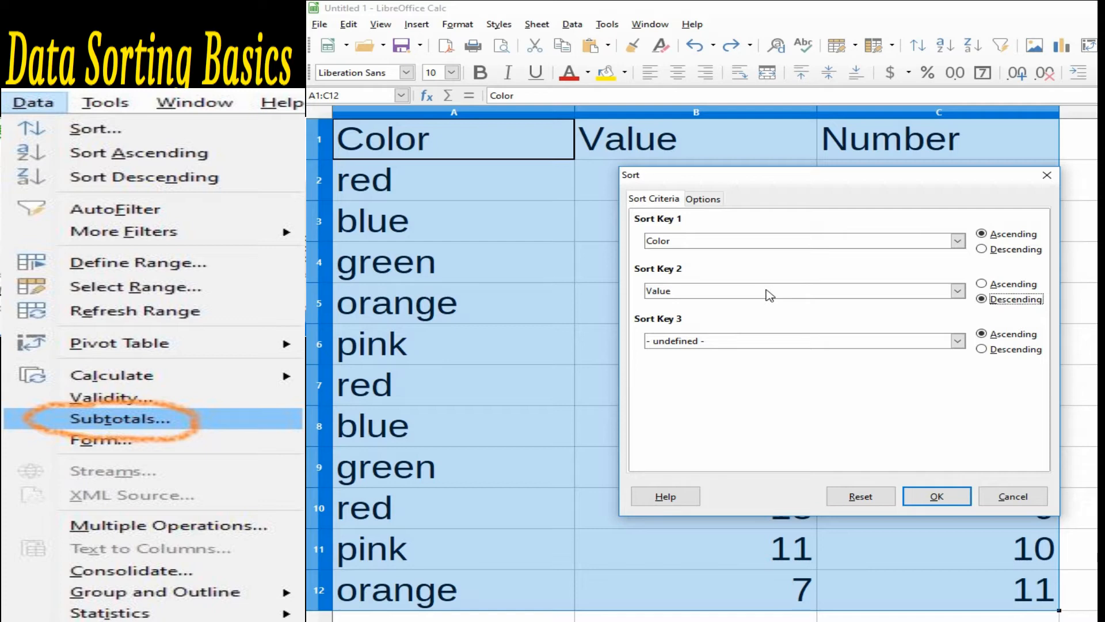
{"action": "left_click", "coordinate": [927, 497]}
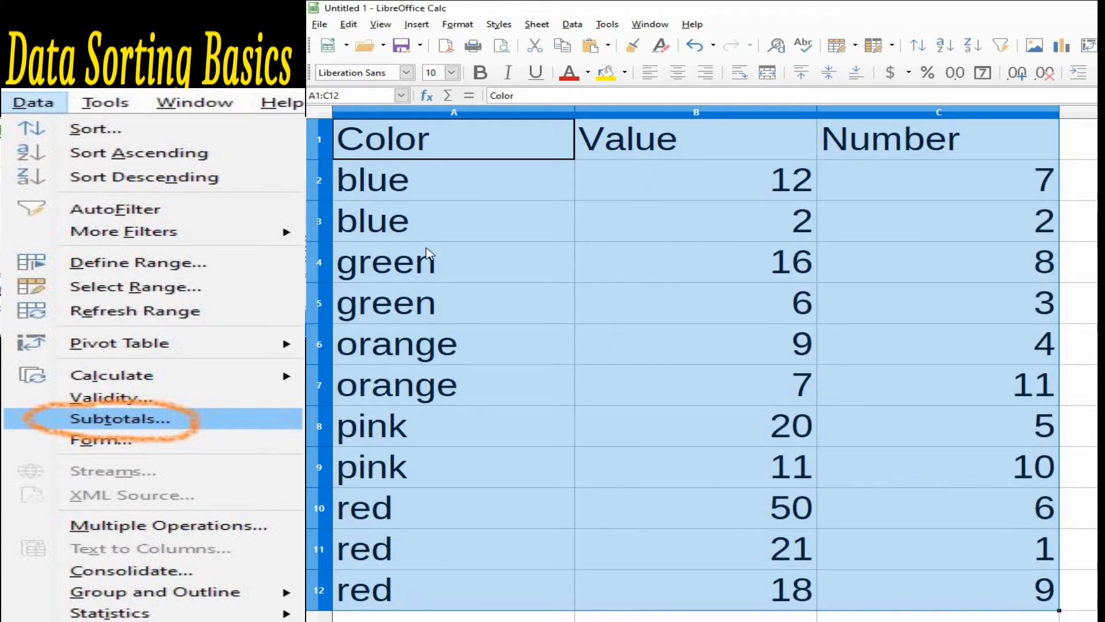